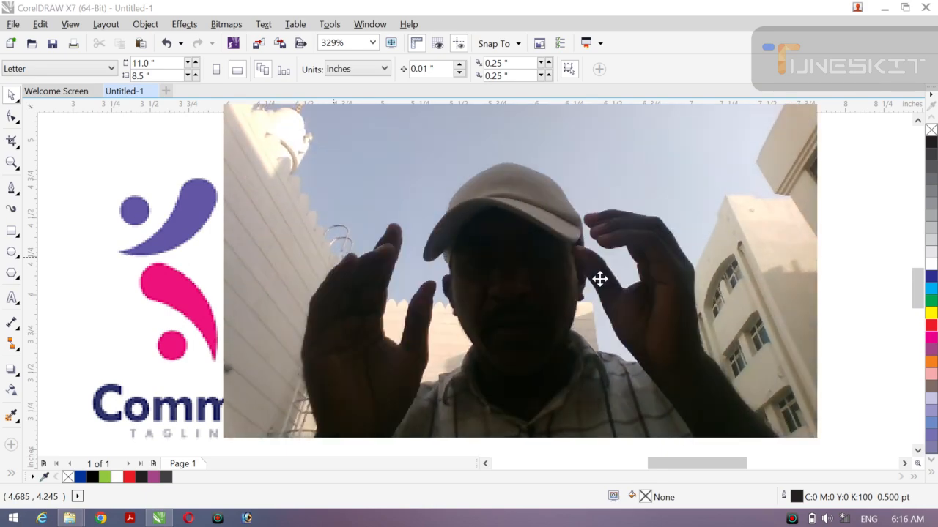
pyautogui.press('XF86MonBrightnessUp')
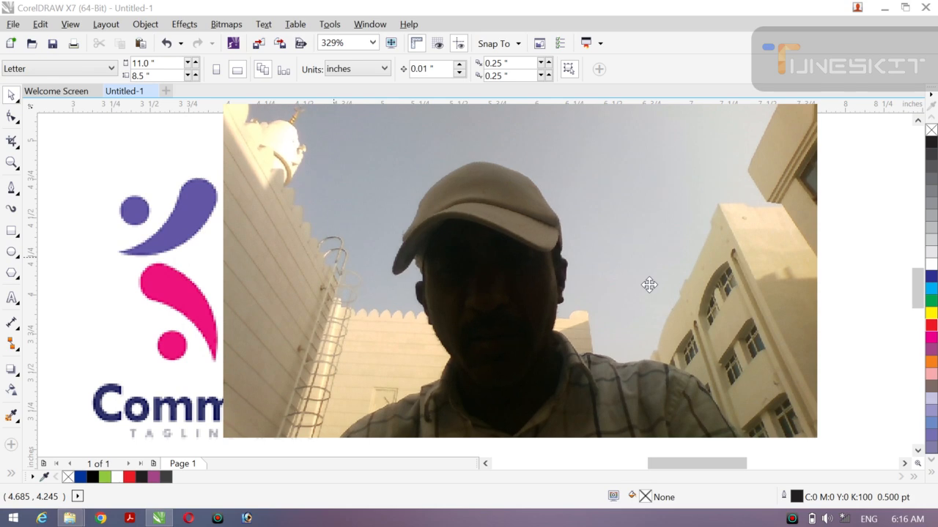
pyautogui.click(827, 520)
pyautogui.click(792, 520)
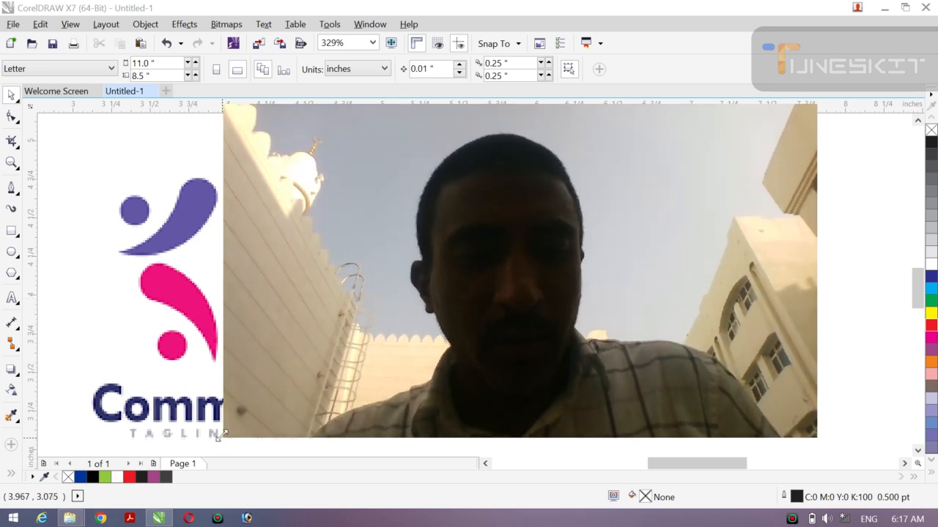
pyautogui.moveTo(319, 418); pyautogui.dragTo(277, 406)
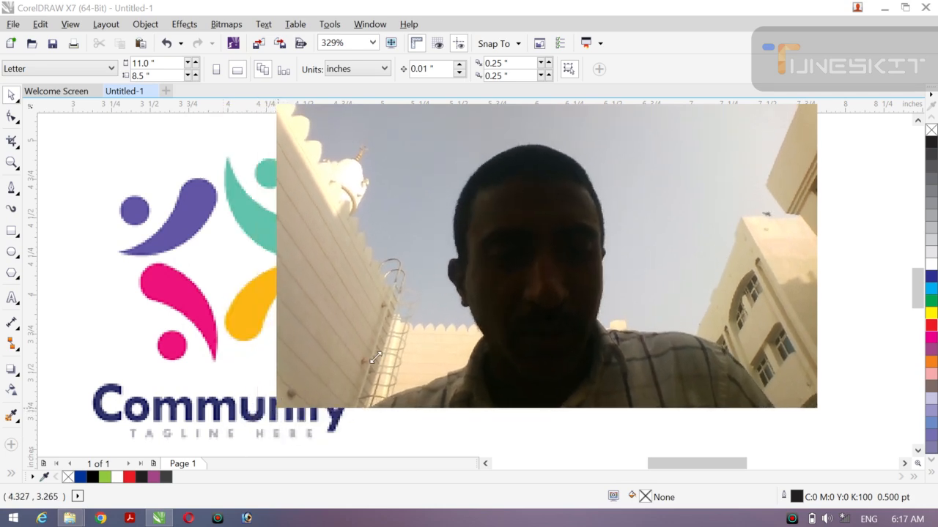
pyautogui.moveTo(277, 405); pyautogui.dragTo(654, 243)
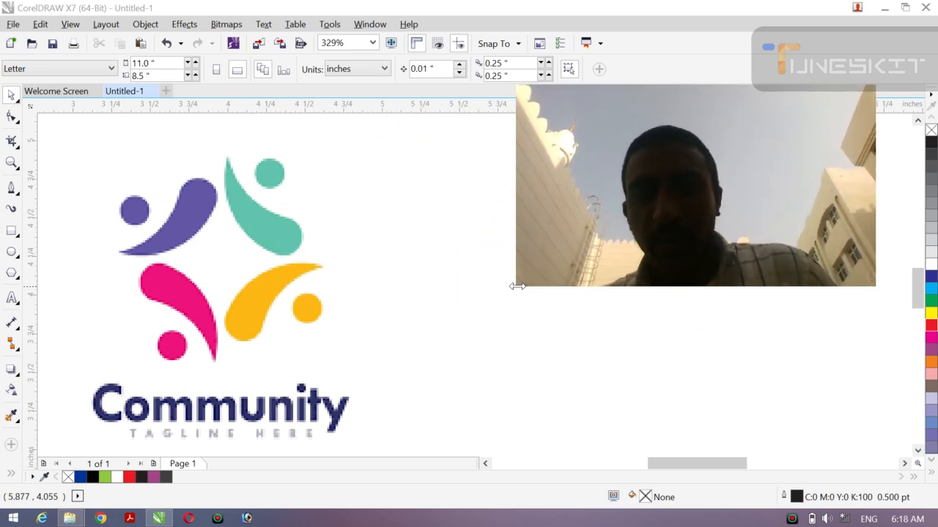
pyautogui.moveTo(515, 284); pyautogui.dragTo(590, 259)
pyautogui.moveTo(731, 220); pyautogui.dragTo(765, 91)
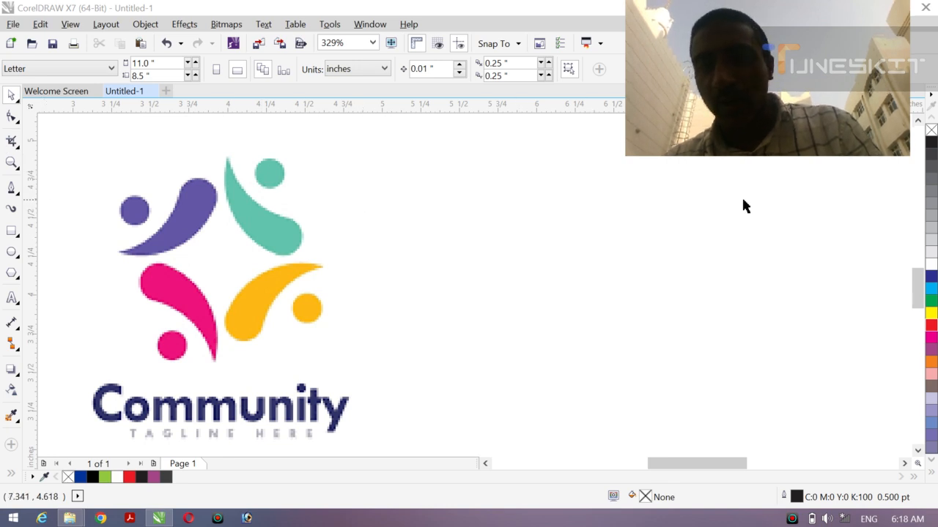
pyautogui.moveTo(816, 87); pyautogui.dragTo(828, 89)
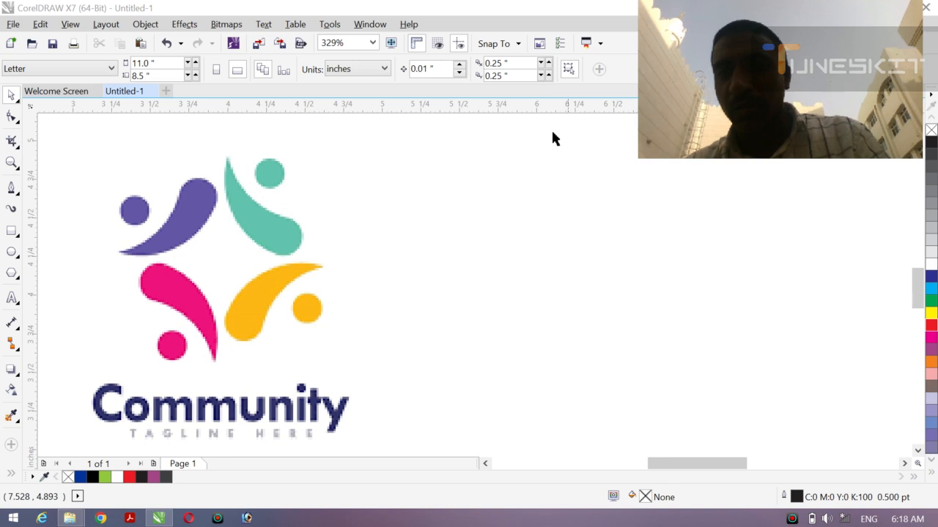
# Step: Centre the Community logo bitmap on the page, and shift it to about X 5.367 in, Y 3.788 in
pyautogui.click(243, 319)
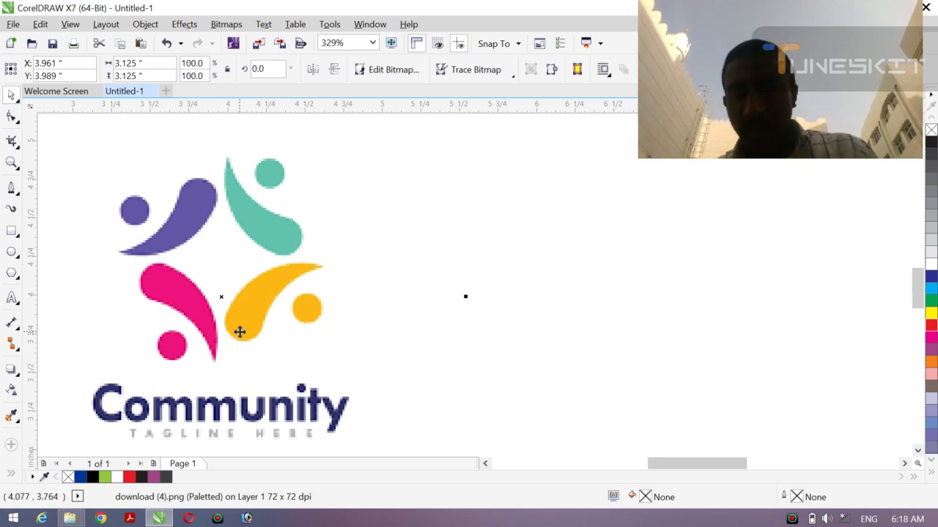
pyautogui.press('p')
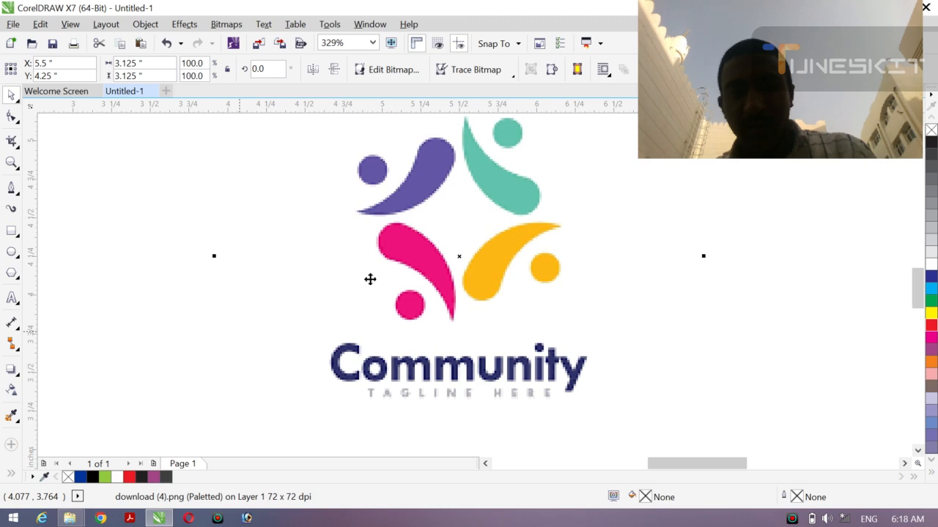
pyautogui.moveTo(507, 248); pyautogui.dragTo(486, 278)
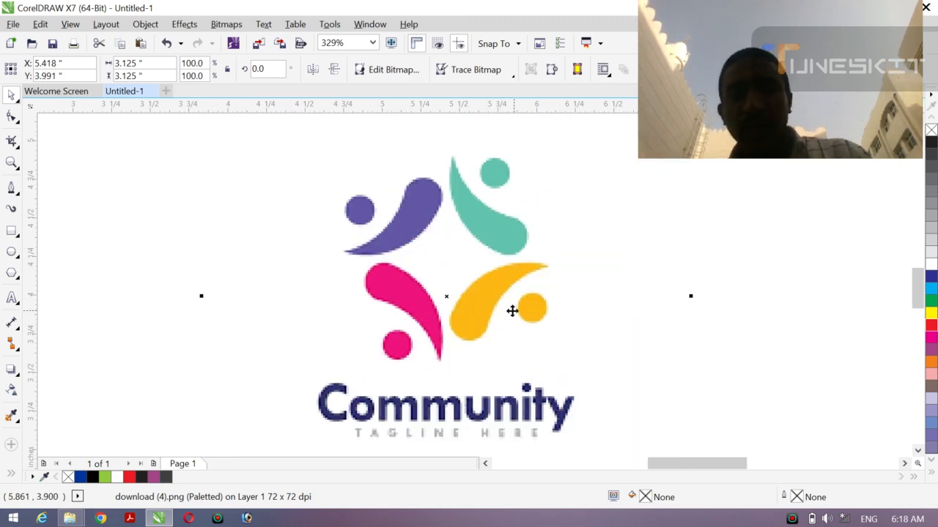
pyautogui.moveTo(509, 319); pyautogui.dragTo(480, 347)
pyautogui.click(821, 292)
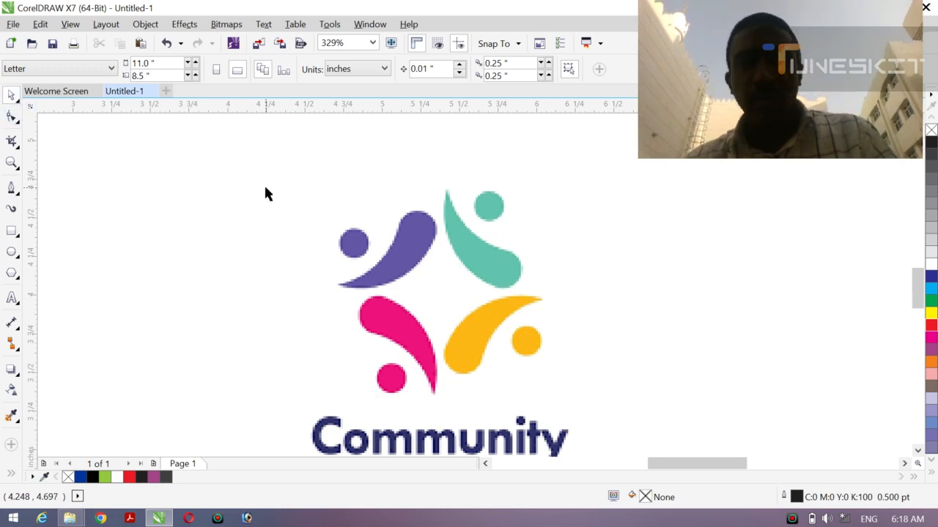
pyautogui.click(517, 284)
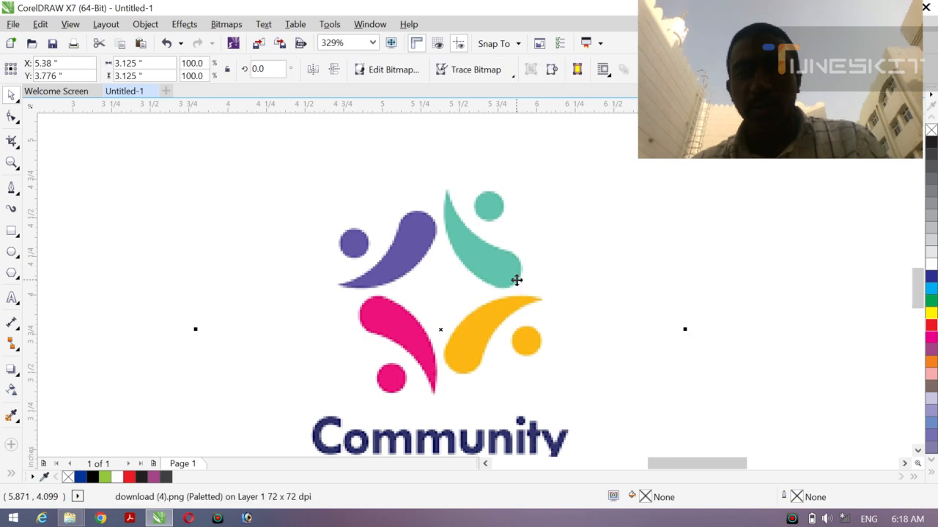
pyautogui.click(702, 292)
pyautogui.click(483, 244)
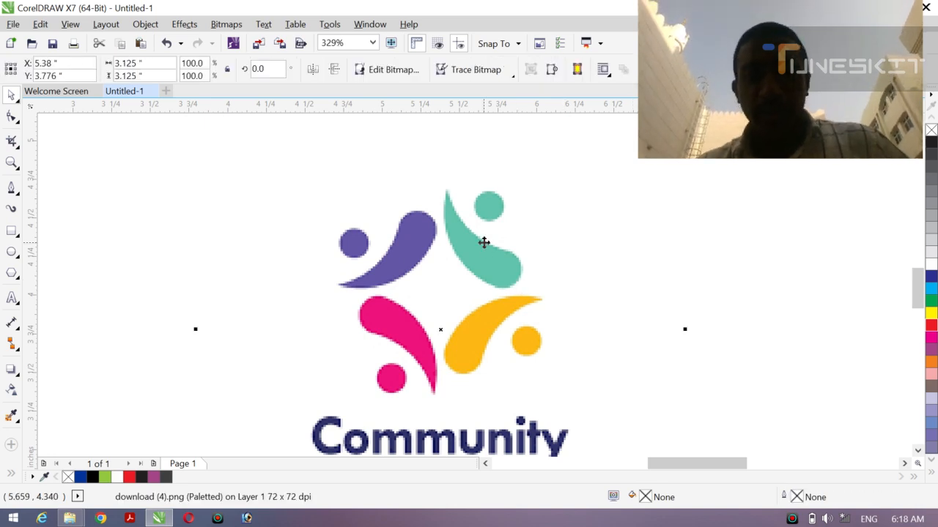
pyautogui.moveTo(483, 242); pyautogui.dragTo(506, 249)
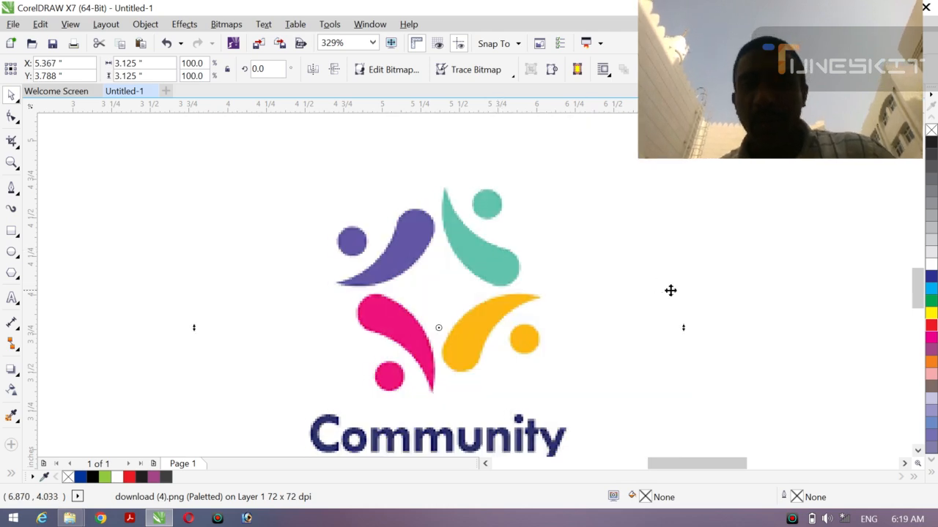
# Step: Try a two-node curve with the Pen tool in the empty area beside the logo's purple figure, and delete it
pyautogui.press('z')
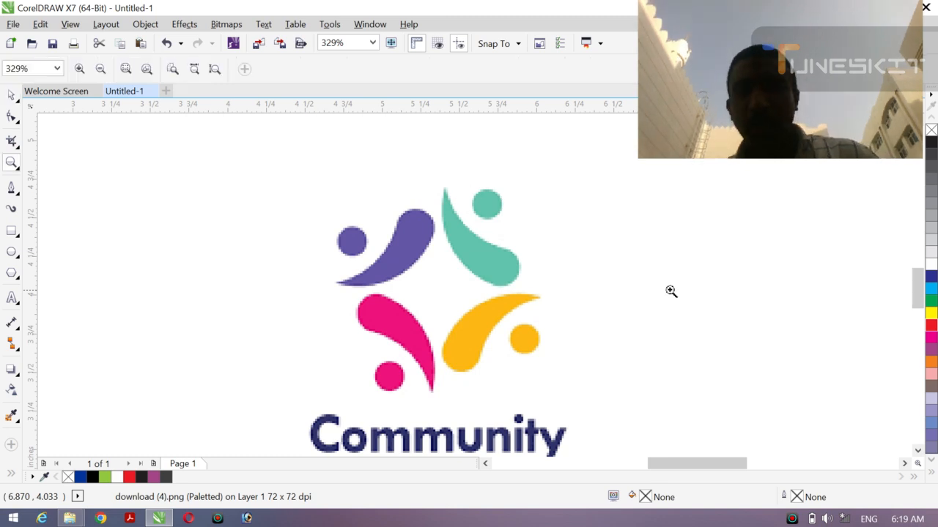
pyautogui.moveTo(292, 168); pyautogui.dragTo(585, 405)
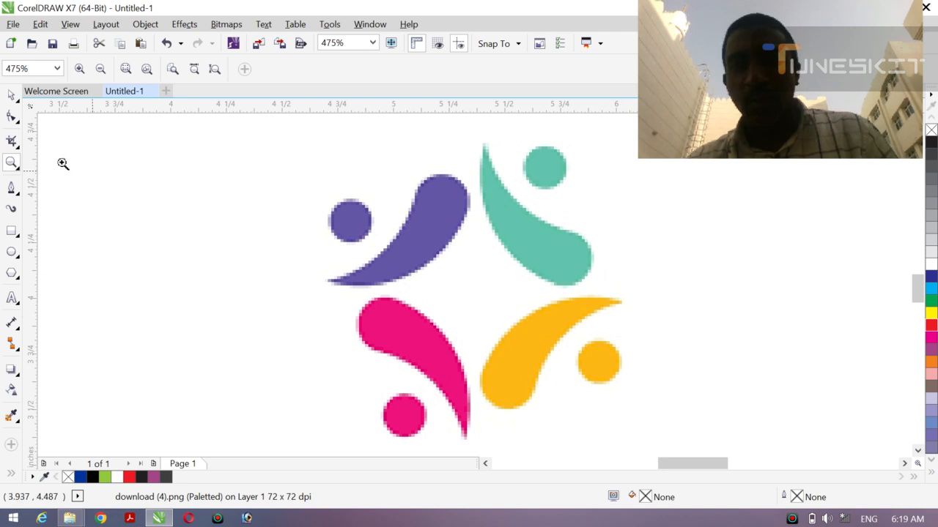
pyautogui.click(16, 99)
pyautogui.click(47, 94)
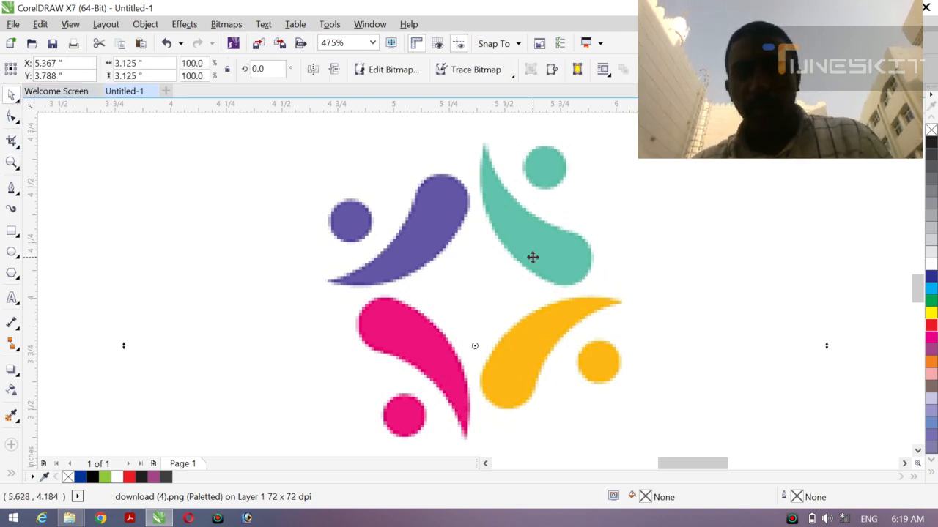
pyautogui.click(11, 189)
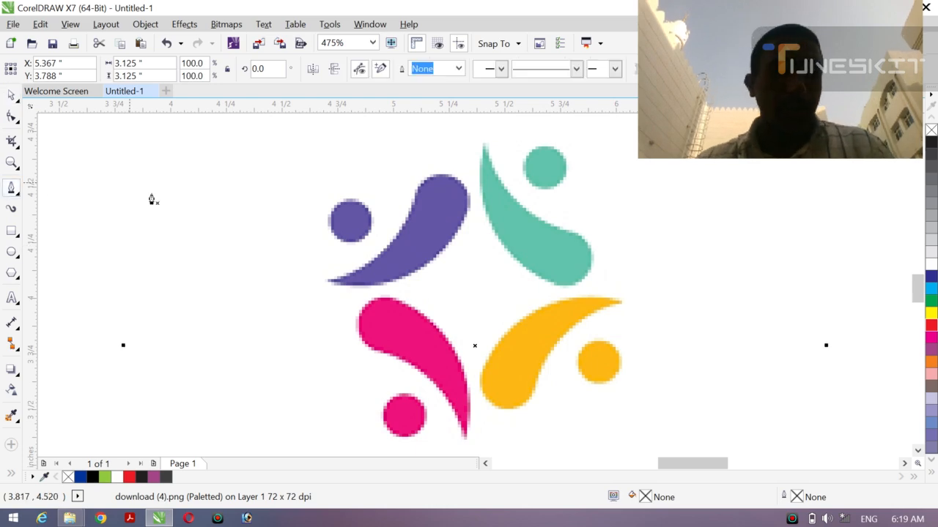
pyautogui.click(160, 199)
pyautogui.moveTo(280, 148); pyautogui.dragTo(269, 242)
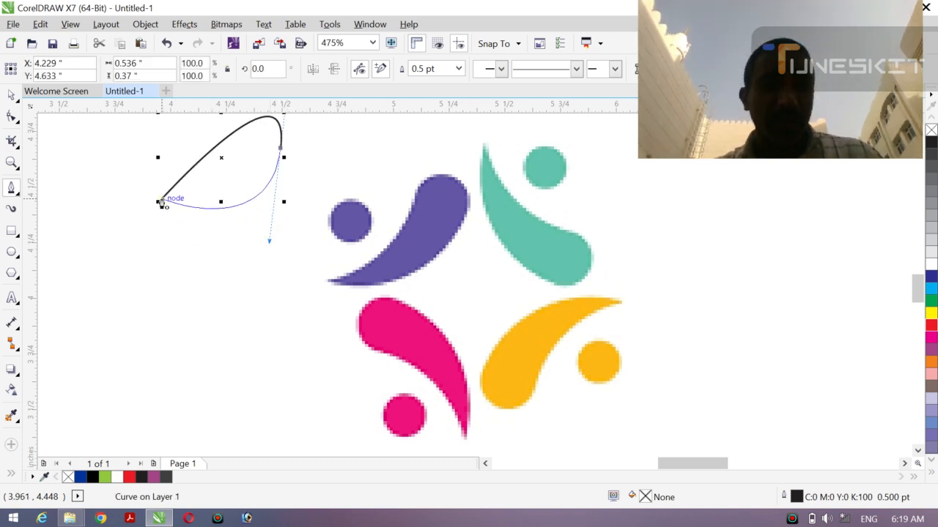
pyautogui.press('Delete')
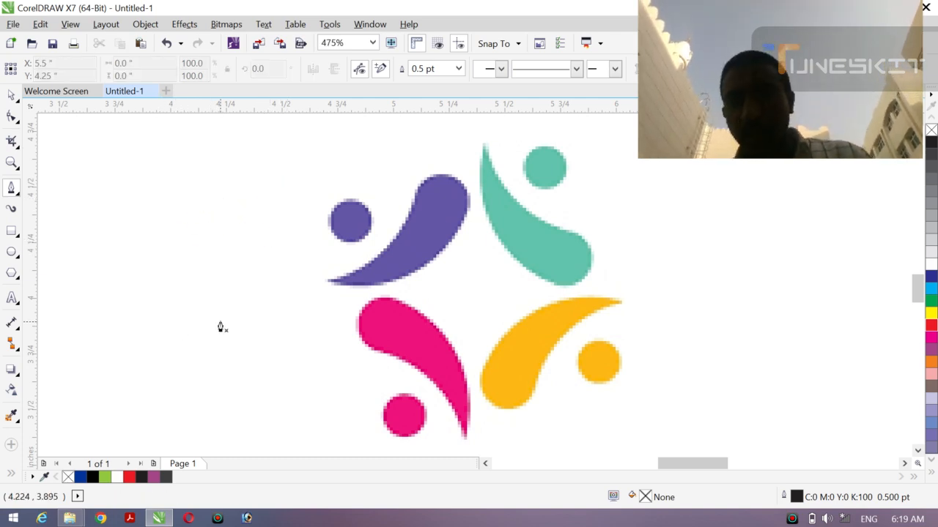
# Step: Draw a closed, curved teardrop shape about 0.57 by 0.78 in with the Pen tool beside the logo's purple figure
pyautogui.moveTo(184, 305); pyautogui.dragTo(276, 281)
pyautogui.moveTo(269, 154); pyautogui.dragTo(328, 181)
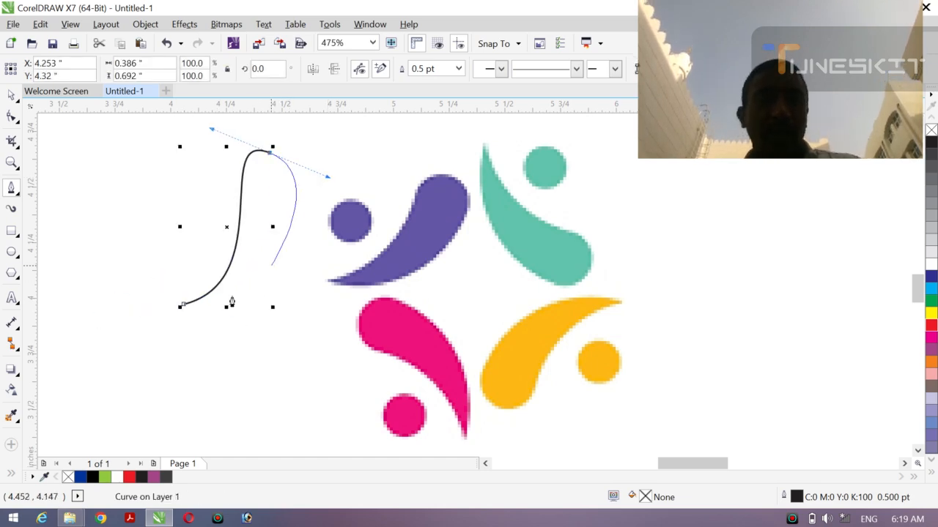
pyautogui.moveTo(251, 315); pyautogui.dragTo(177, 344)
pyautogui.click(178, 303)
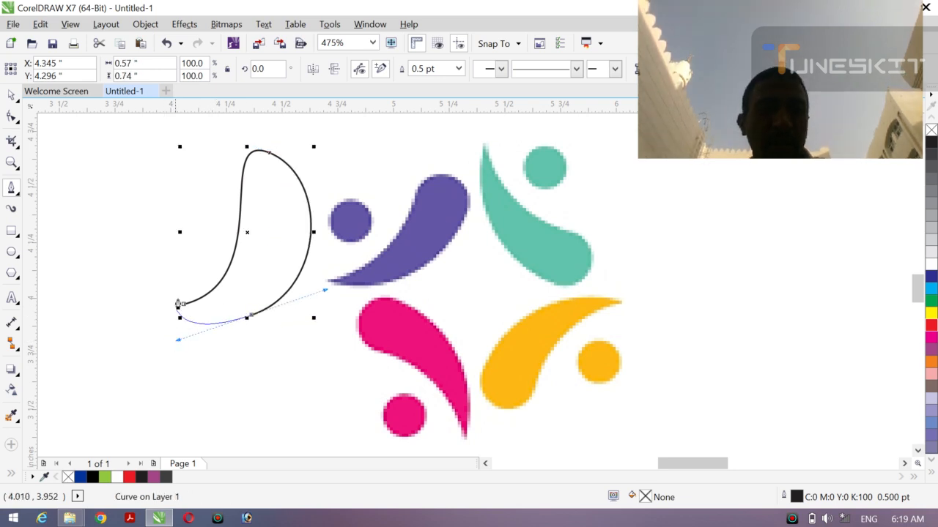
pyautogui.click(186, 304)
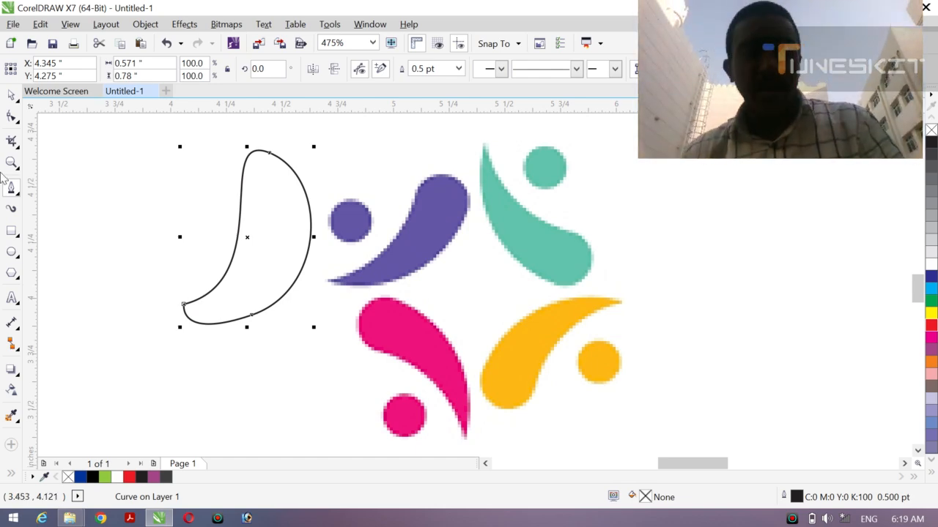
# Step: Delete the trial teardrop shape beside the logo
pyautogui.click(20, 108)
pyautogui.click(44, 93)
pyautogui.click(111, 197)
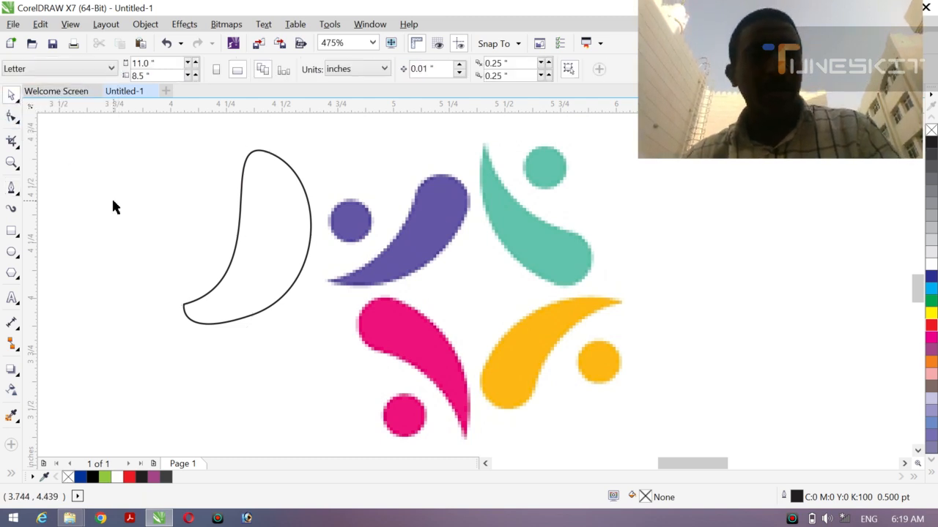
pyautogui.click(295, 286)
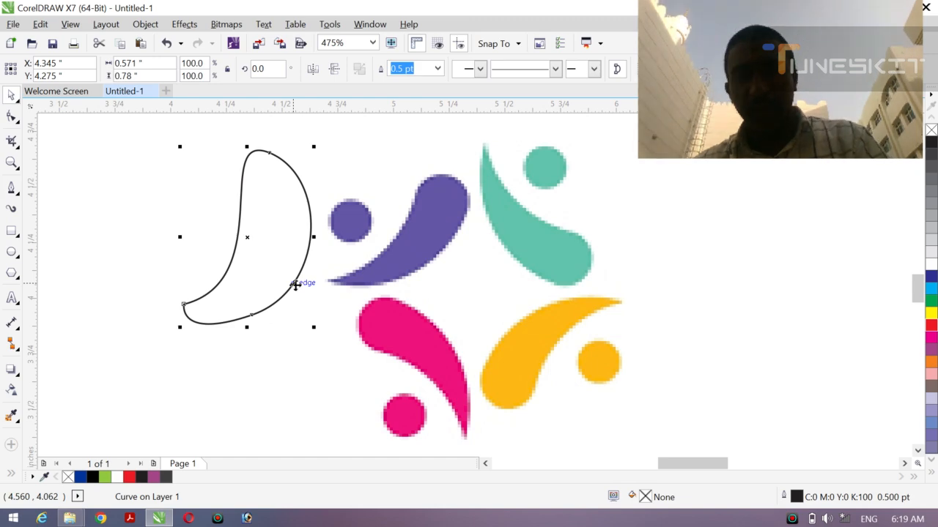
pyautogui.press('Delete')
# Step: Trace the lower outer edge of the logo's purple body with one Pen curve from its tip to the rounded end, about 0.627 by 0.384 in
pyautogui.click(371, 252)
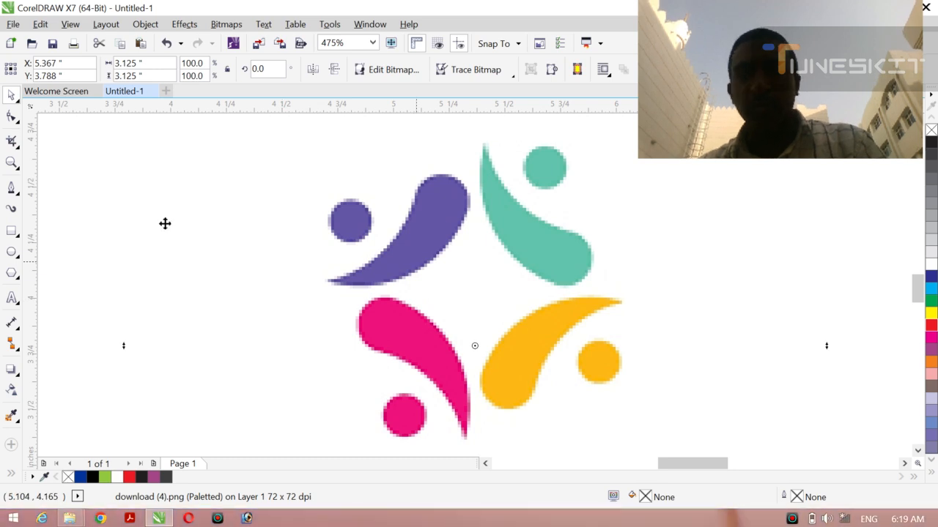
pyautogui.click(8, 185)
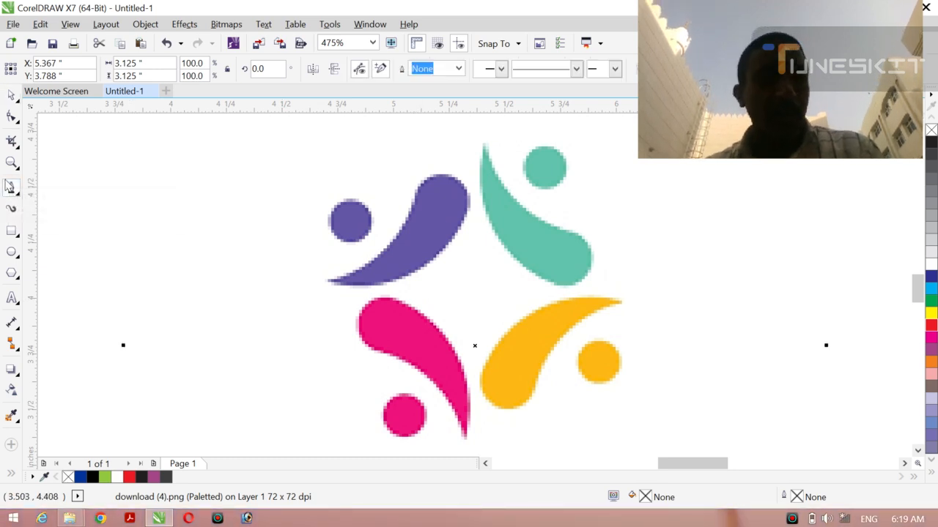
pyautogui.click(328, 281)
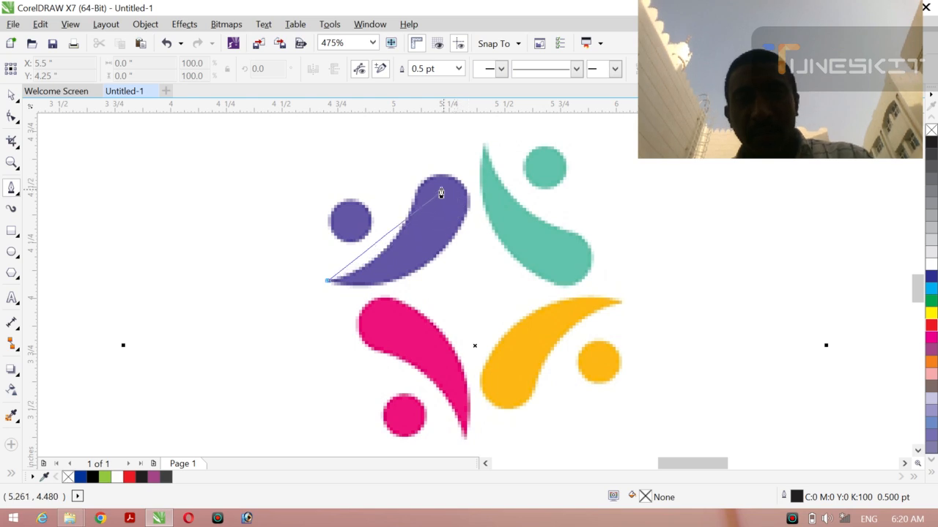
pyautogui.moveTo(466, 209); pyautogui.dragTo(465, 200)
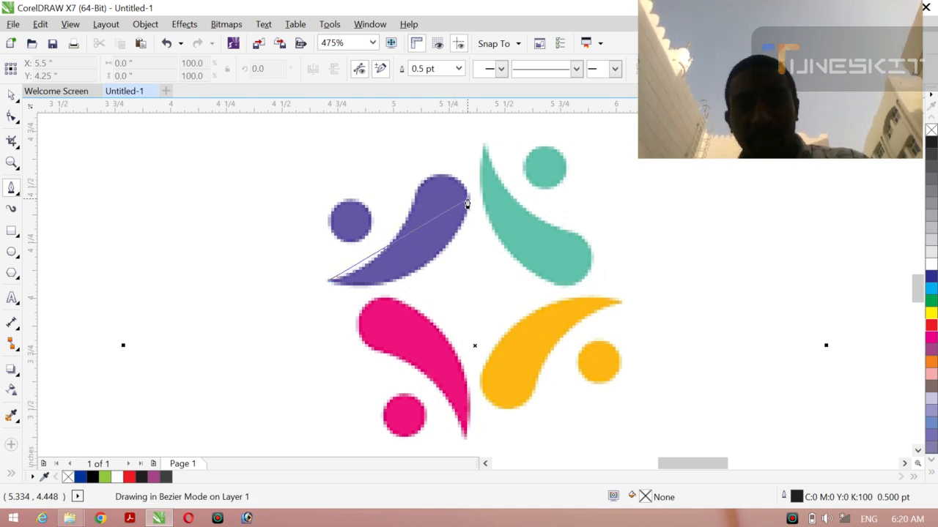
pyautogui.moveTo(499, 146)
pyautogui.mouseDown()
pyautogui.moveTo(508, 109)
pyautogui.moveTo(502, 151)
pyautogui.moveTo(509, 140)
pyautogui.moveTo(497, 154)
pyautogui.mouseUp()
pyautogui.press('Escape')
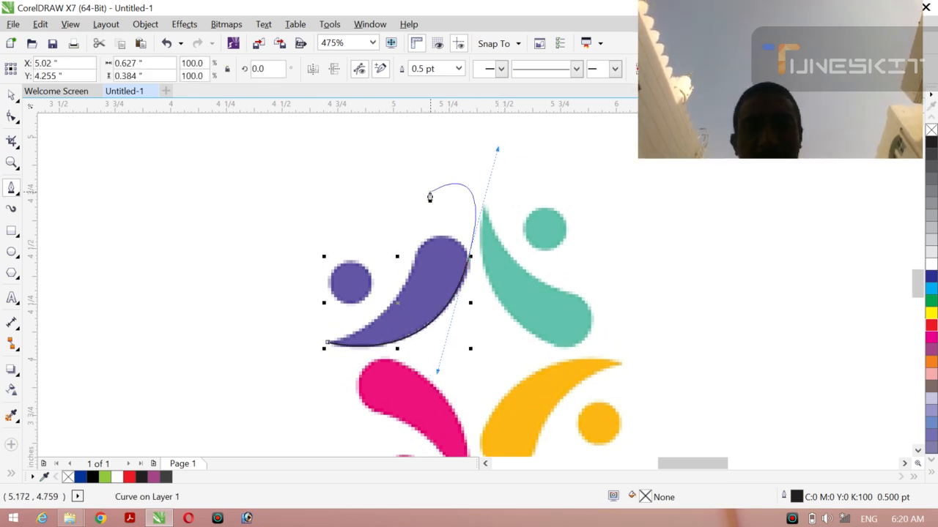
pyautogui.press('Escape')
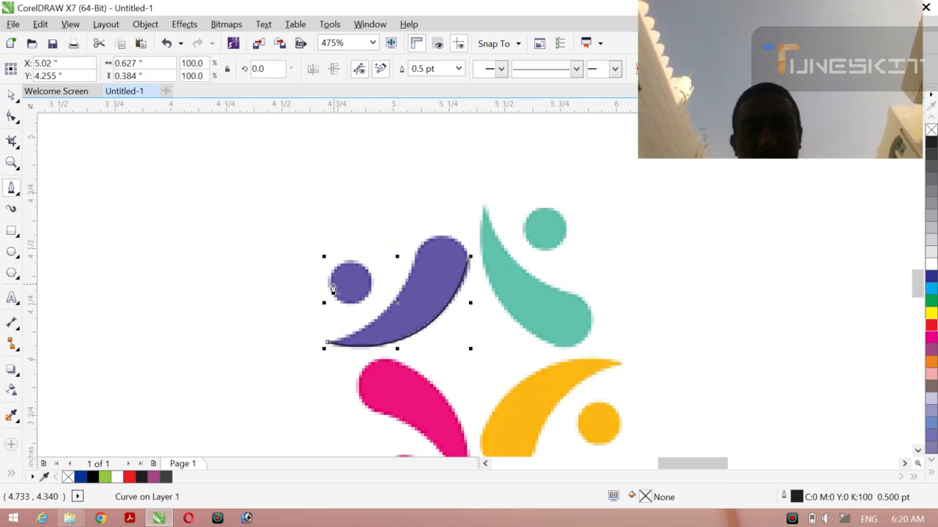
# Step: Close the purple body's outline with a straight segment from its tip to the top and a curve around the rounded end, about 0.48 in high
pyautogui.click(328, 341)
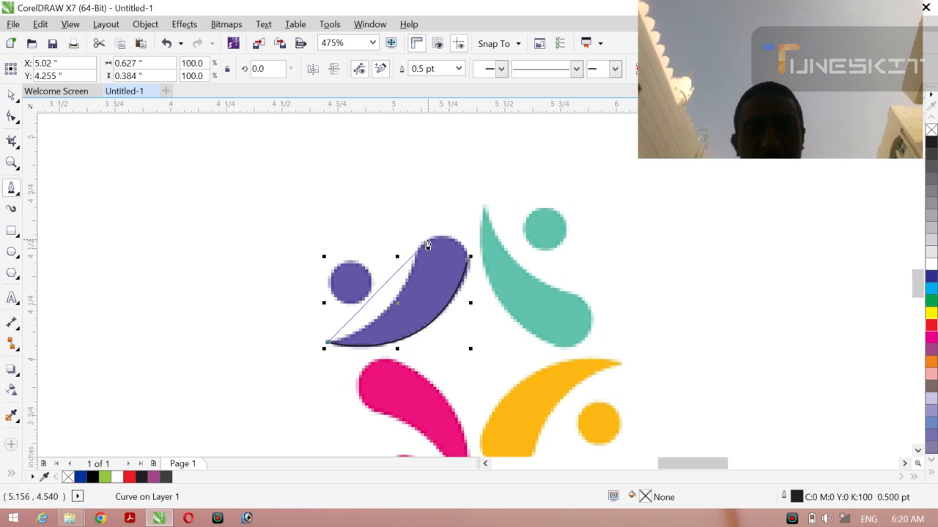
pyautogui.click(427, 243)
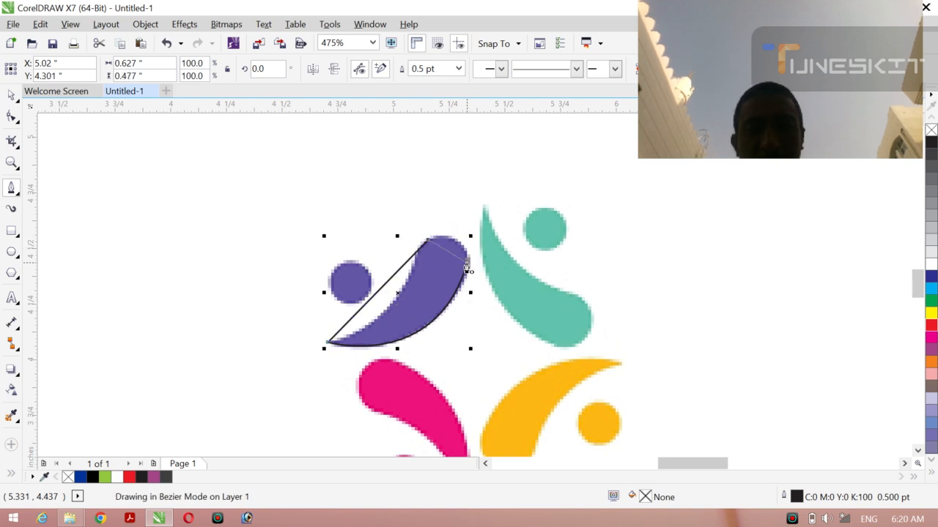
pyautogui.click(465, 261)
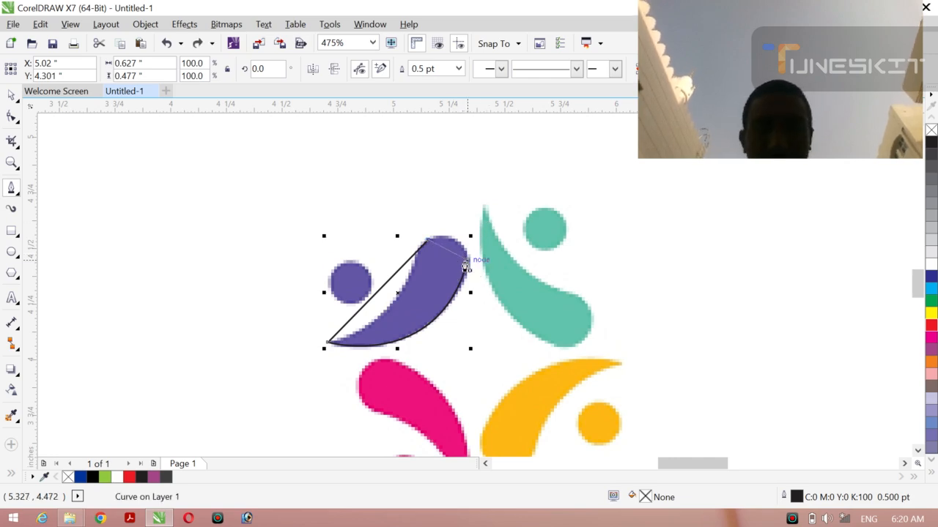
pyautogui.moveTo(469, 270); pyautogui.dragTo(471, 248)
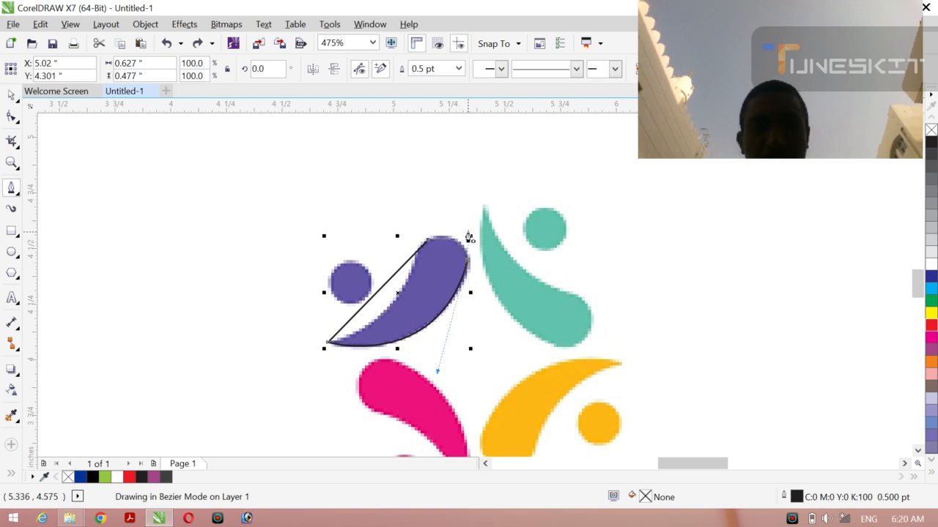
pyautogui.click(468, 236)
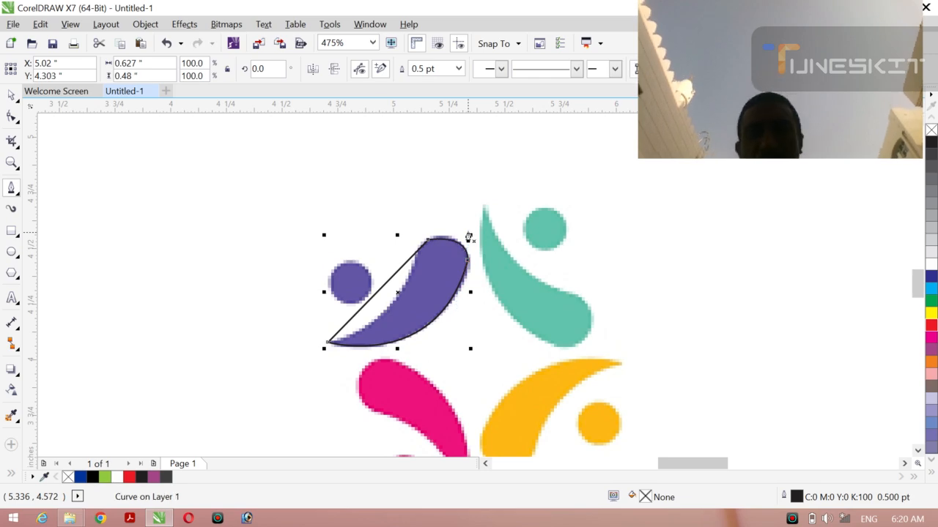
# Step: Convert the straight edge of the purple body's outline to a curve and bend it inward along the figure's inner edge
pyautogui.click(12, 120)
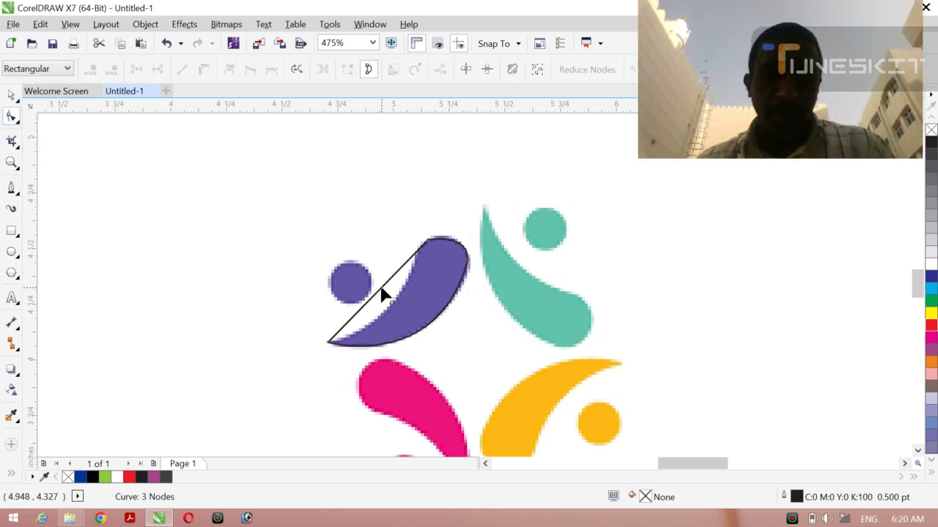
pyautogui.rightClick(382, 291)
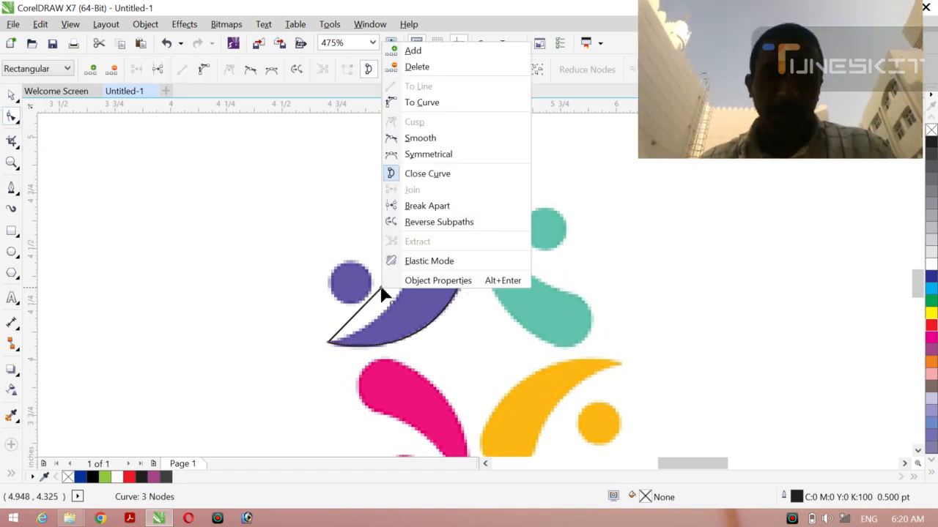
pyautogui.click(438, 110)
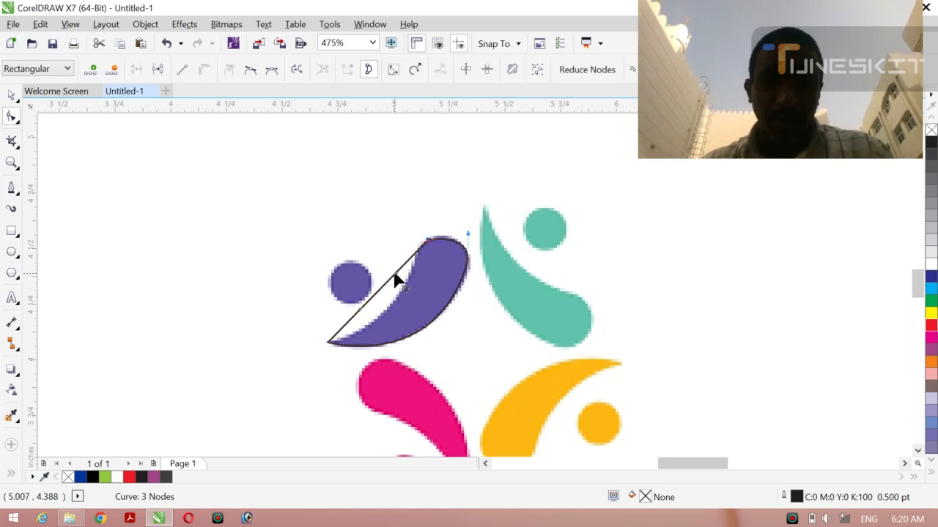
pyautogui.moveTo(398, 278); pyautogui.dragTo(377, 337)
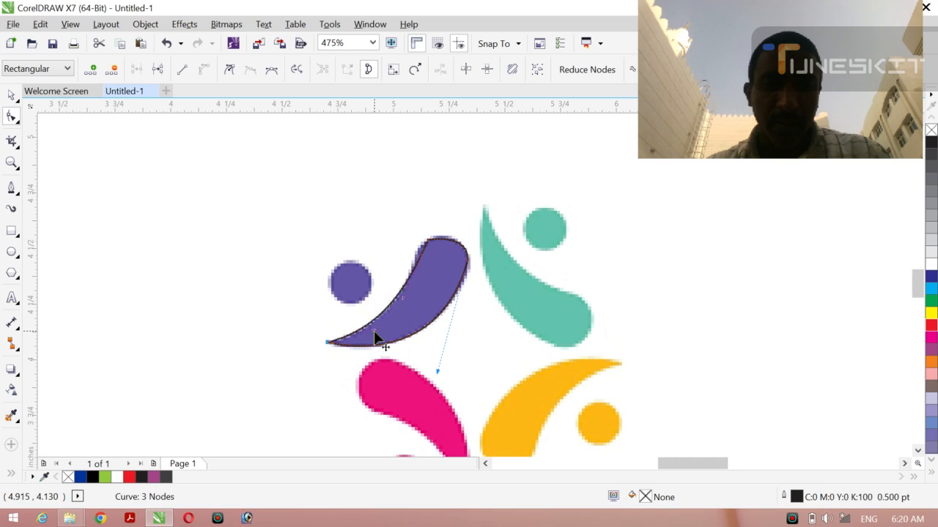
# Step: Refine the bend of the purple outline's inner edge so it follows the figure more closely from tip to rounded end
pyautogui.click(428, 240)
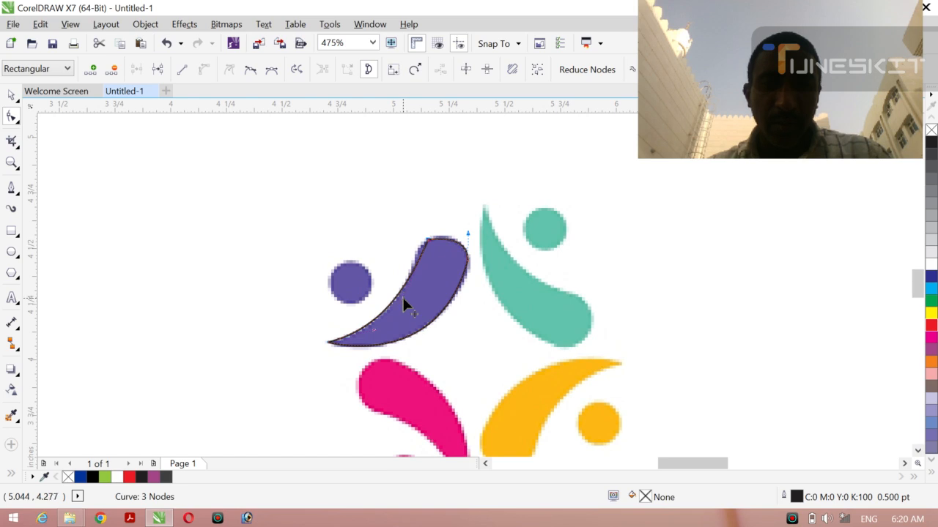
pyautogui.moveTo(402, 298); pyautogui.dragTo(402, 286)
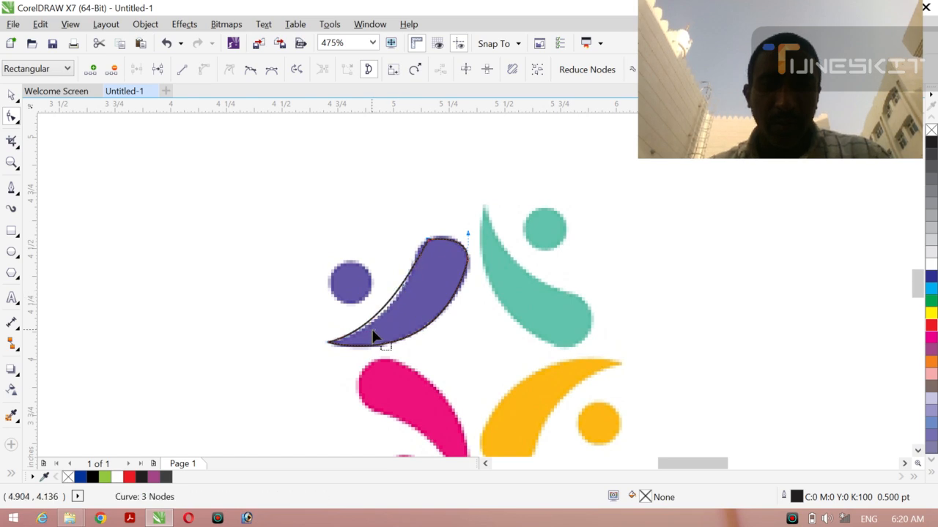
pyautogui.moveTo(374, 334); pyautogui.dragTo(381, 335)
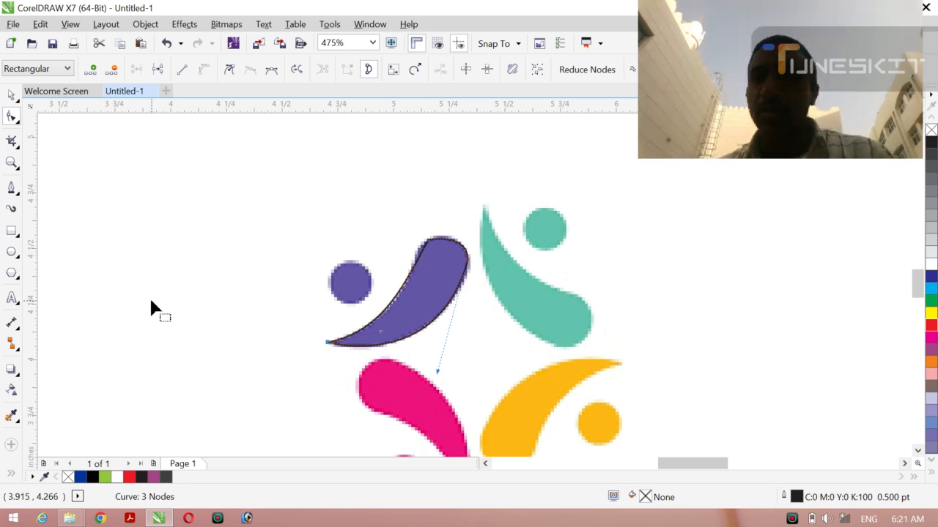
pyautogui.click(19, 101)
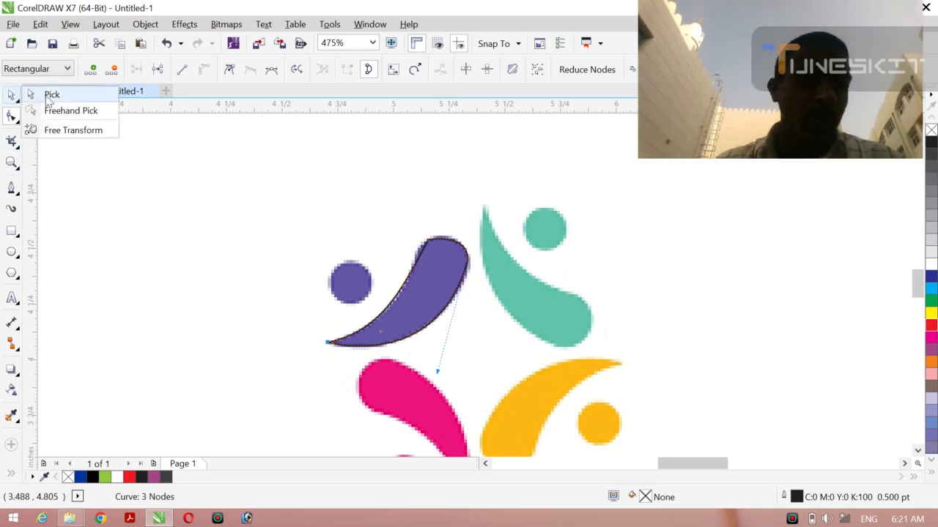
pyautogui.click(45, 93)
pyautogui.click(102, 256)
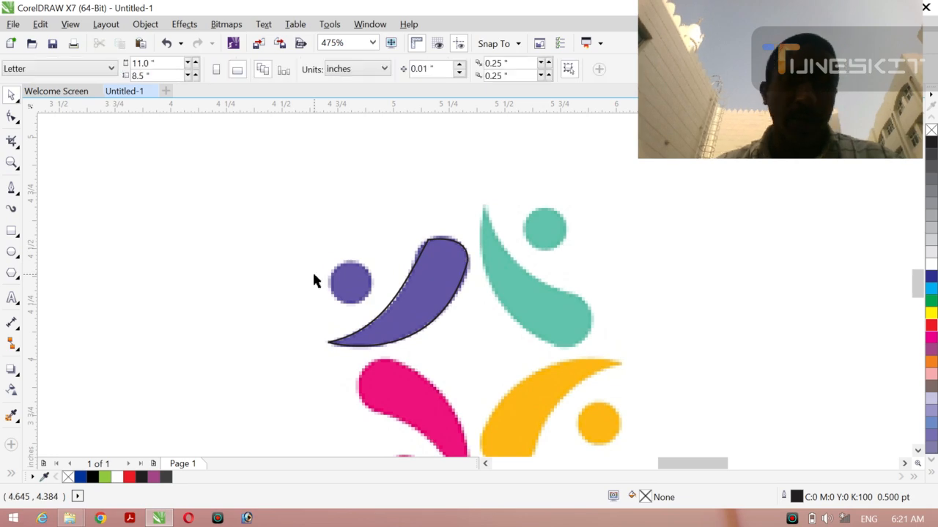
# Step: Make three copies of the purple body's outline, rotated clockwise in steps of about 91° around the logo's centre, over the teal, yellow and pink bodies
pyautogui.click(421, 336)
pyautogui.scroll(-2, 421, 334)
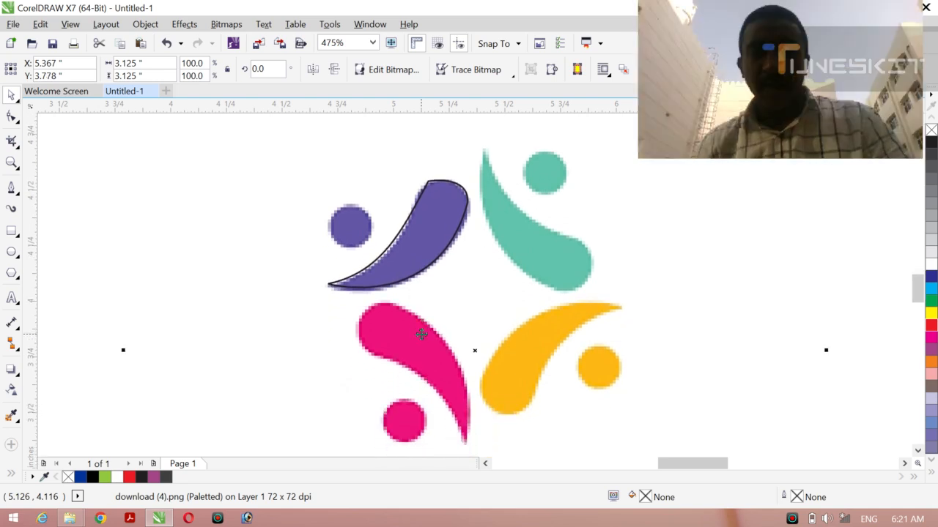
pyautogui.click(16, 100)
pyautogui.click(51, 94)
pyautogui.click(134, 186)
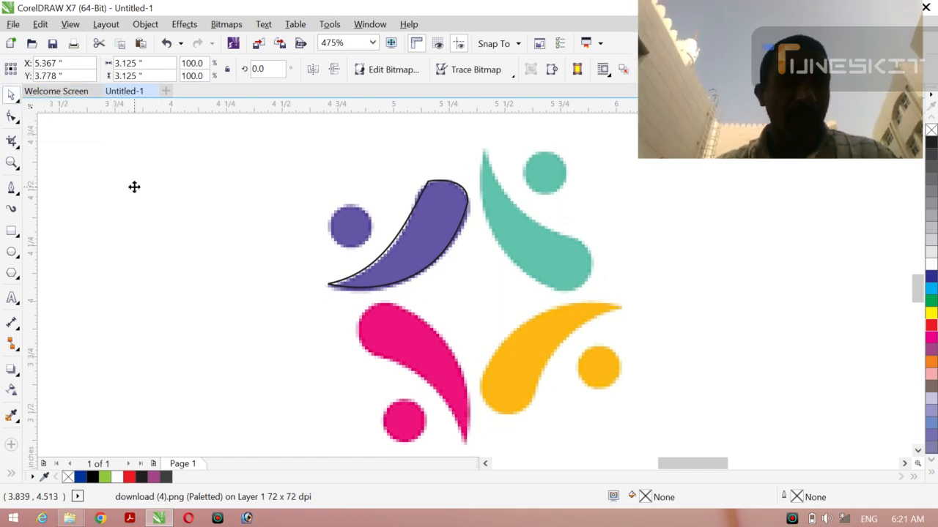
pyautogui.click(403, 257)
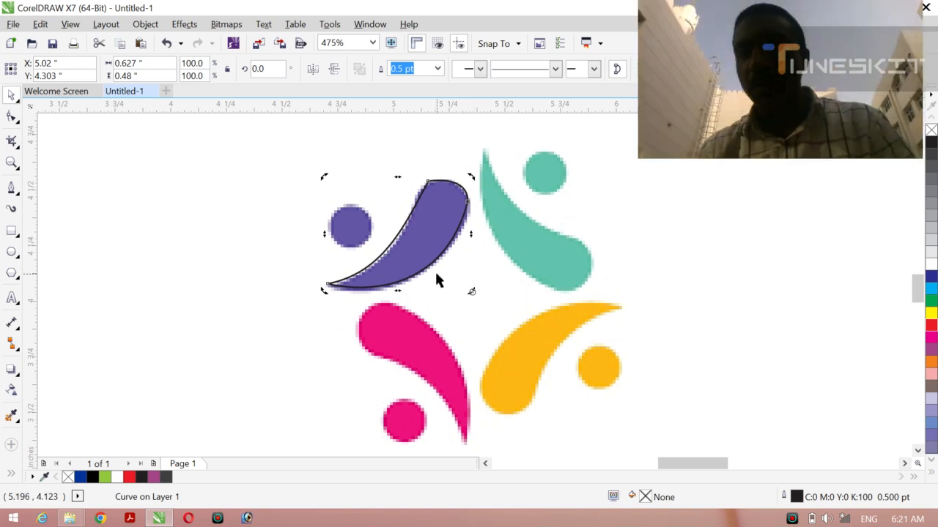
pyautogui.moveTo(468, 179); pyautogui.dragTo(591, 288)
pyautogui.click(592, 288)
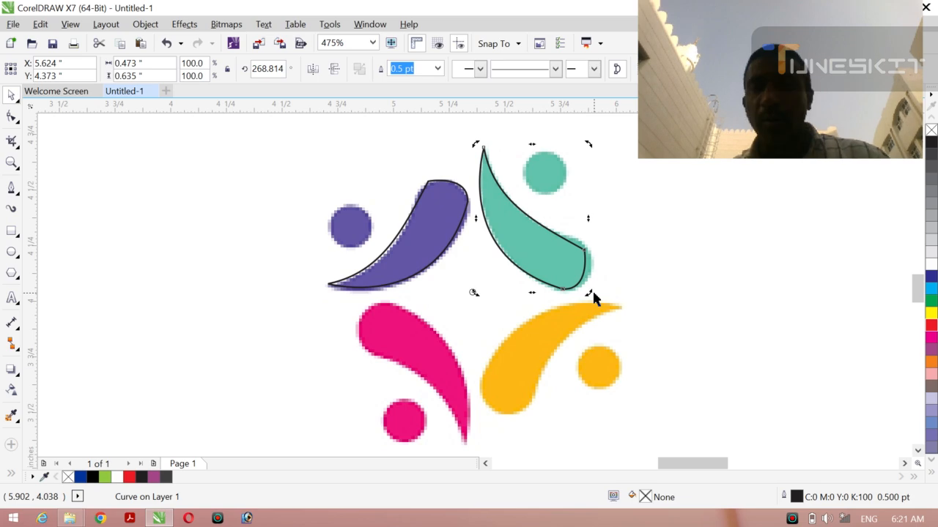
pyautogui.click(594, 294)
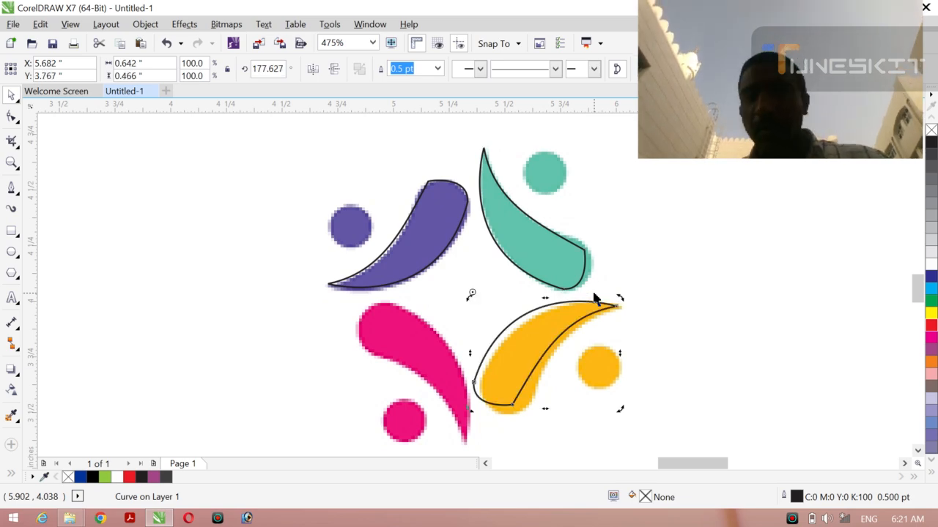
pyautogui.press('Tab')
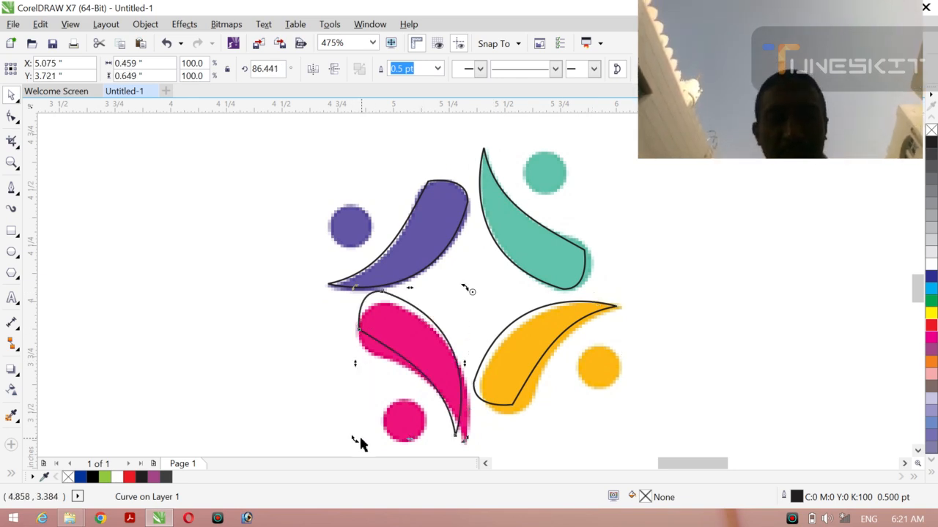
# Step: Fit the copied outlines to their bodies by rotating the pink one to 89.42° and the yellow one to 179.549° and nudging both into place
pyautogui.scroll(-3, 359, 441)
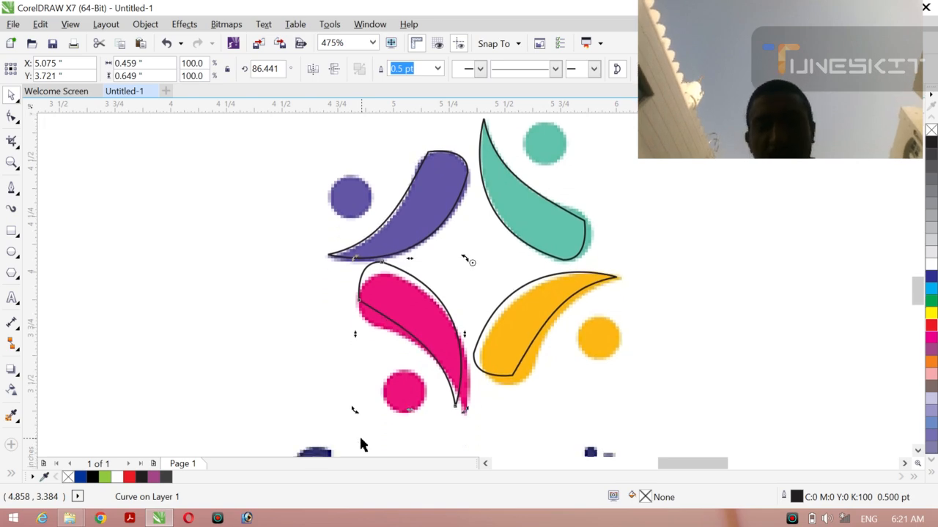
pyautogui.moveTo(351, 405); pyautogui.dragTo(361, 415)
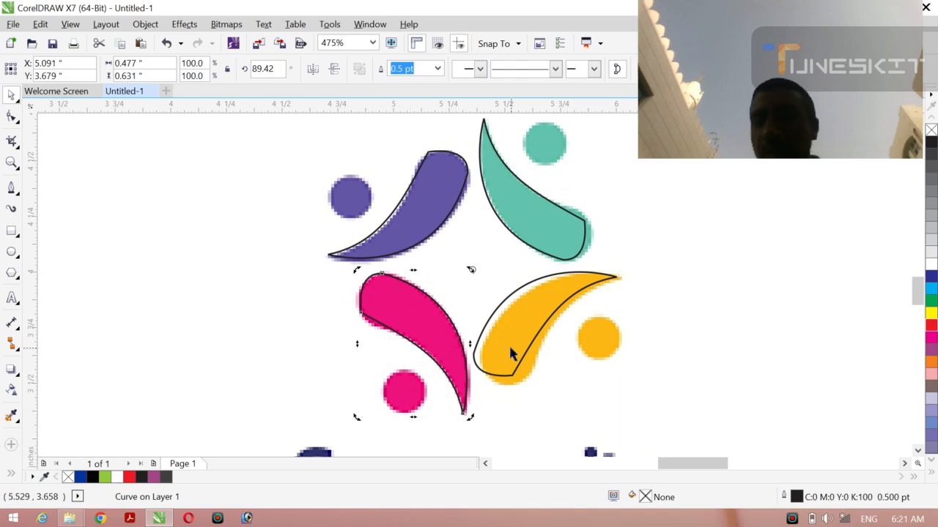
pyautogui.click(484, 379)
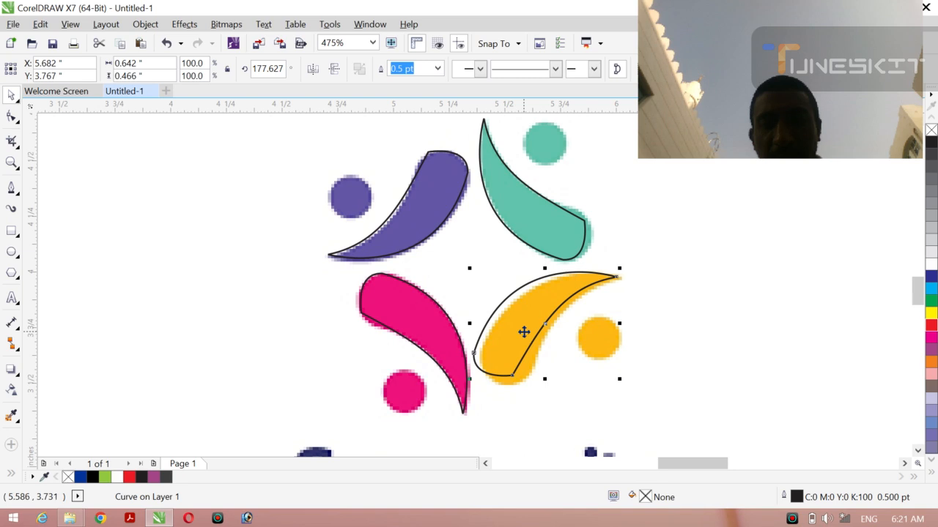
pyautogui.click(523, 332)
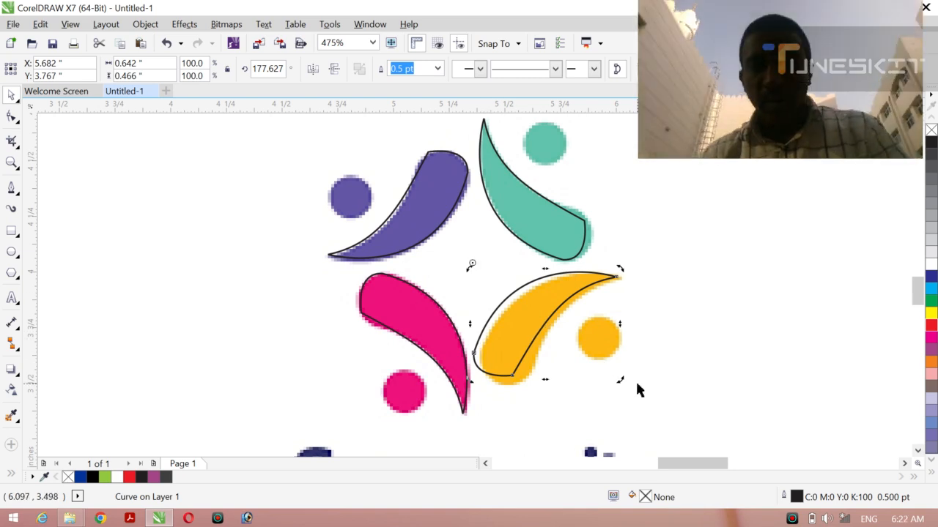
pyautogui.moveTo(620, 383); pyautogui.dragTo(637, 391)
pyautogui.press('Right')
pyautogui.press('Right')
pyautogui.press('Down')
pyautogui.press('Down')
pyautogui.press('Down')
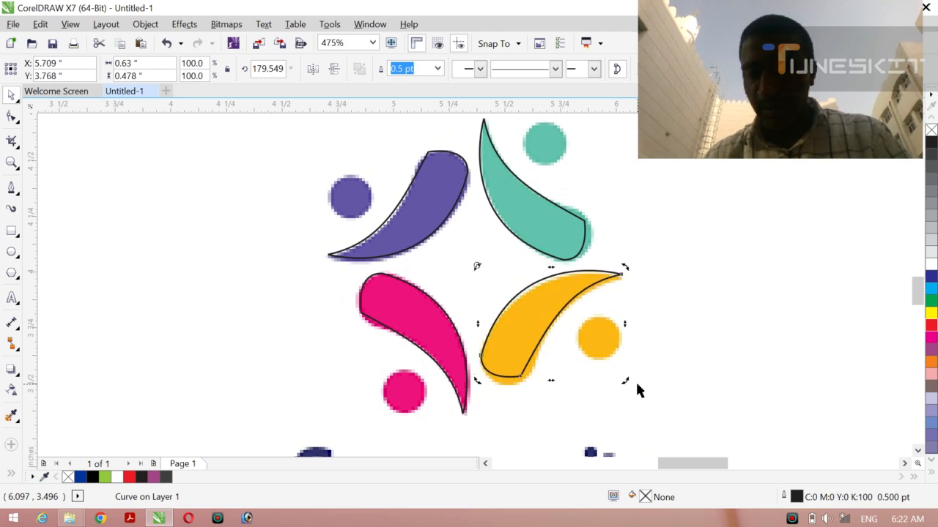
pyautogui.click(717, 345)
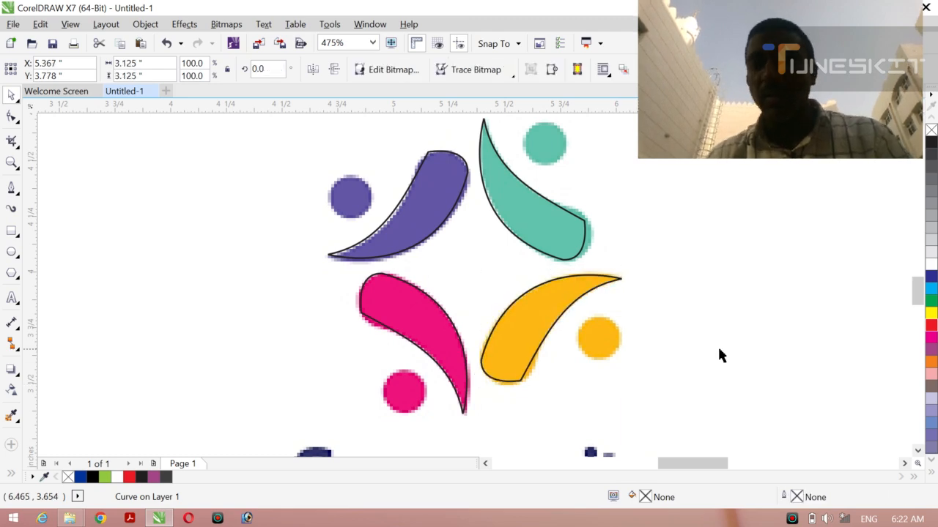
# Step: Draw a circle about 0.197 in across with the Ellipse tool and nudge it over the purple figure's head
pyautogui.click(11, 253)
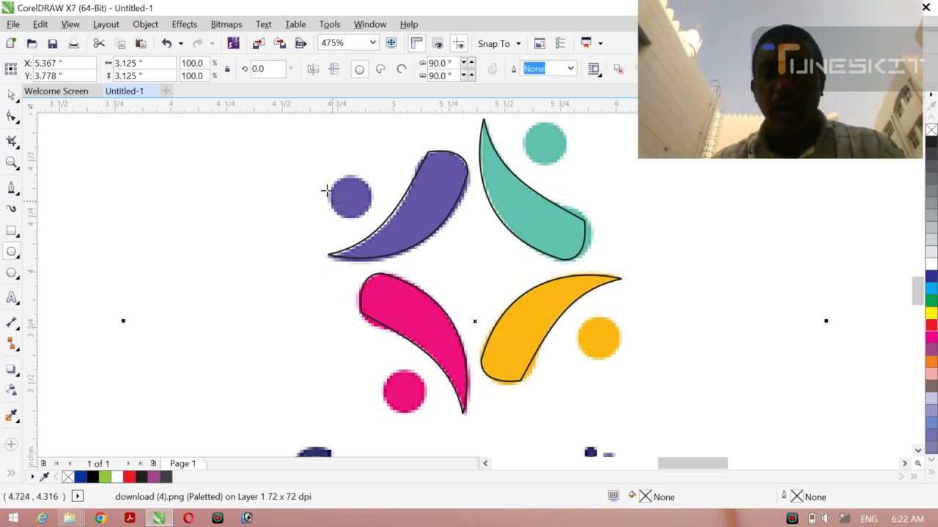
pyautogui.moveTo(333, 175); pyautogui.dragTo(356, 214)
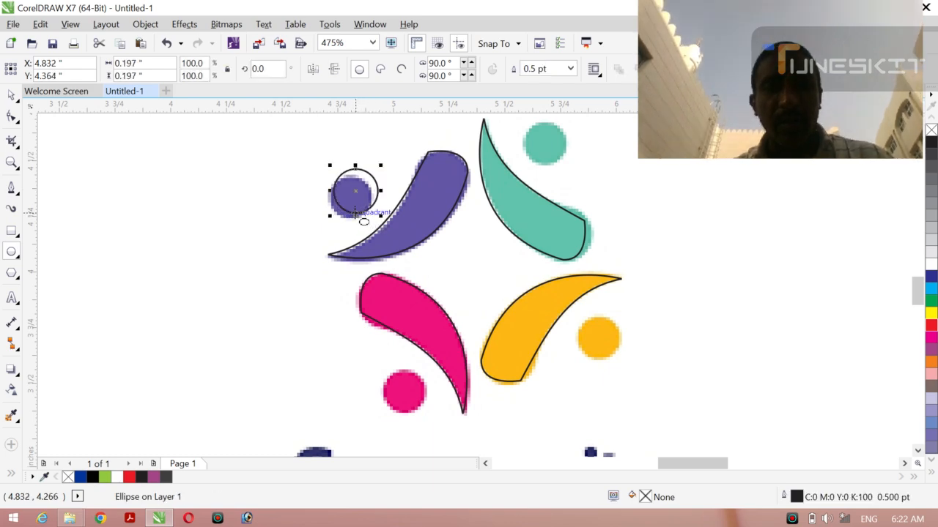
pyautogui.press('Down')
pyautogui.press('Down')
pyautogui.press('Down')
pyautogui.press('Left')
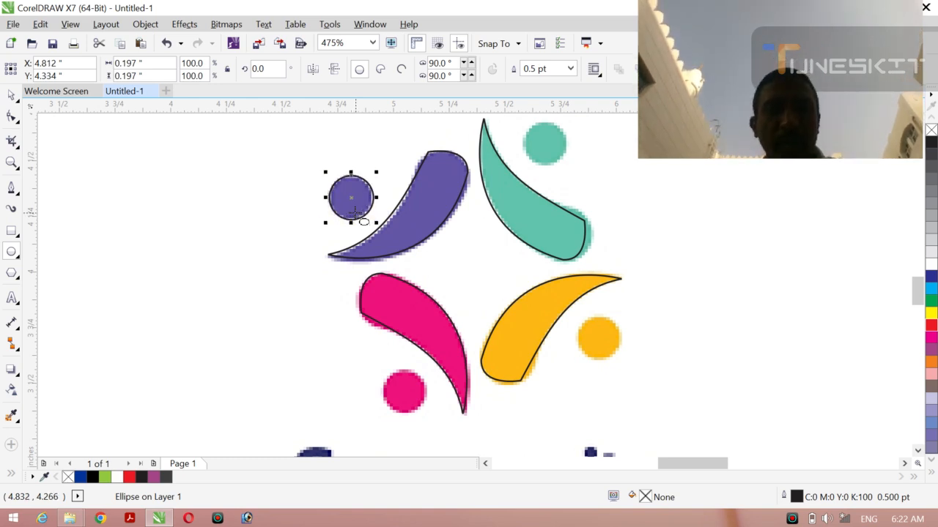
pyautogui.click(19, 104)
pyautogui.click(44, 94)
pyautogui.click(90, 219)
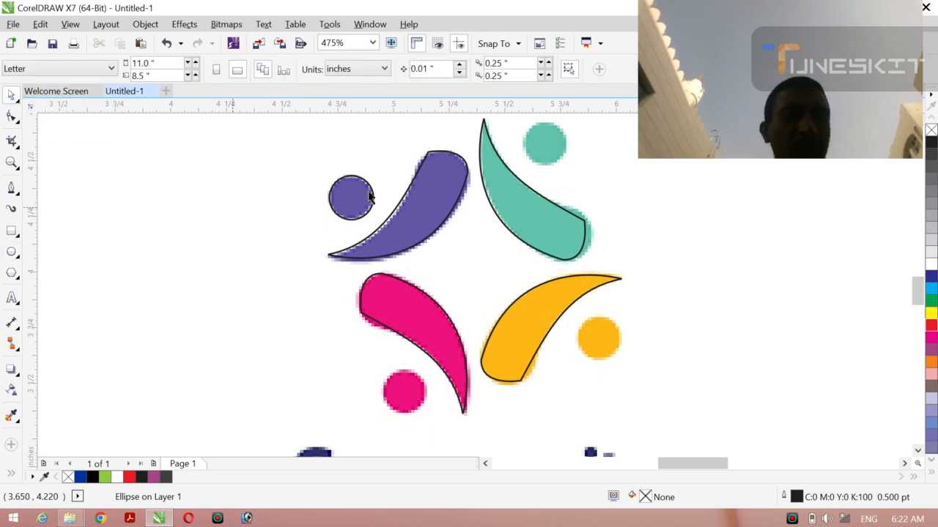
# Step: Copy the head circle onto the teal, yellow and pink heads and align the yellow one with its figure
pyautogui.click(340, 201)
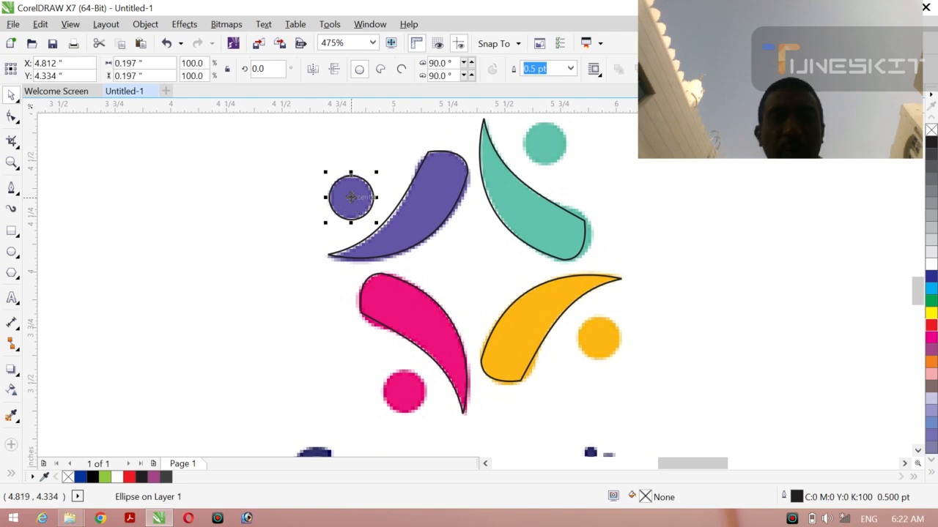
pyautogui.moveTo(357, 197); pyautogui.dragTo(425, 397)
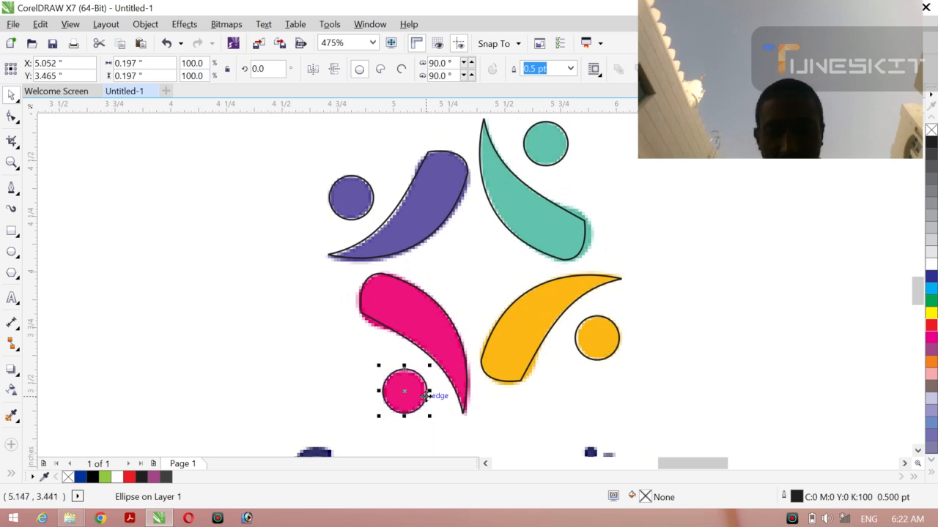
pyautogui.click(587, 338)
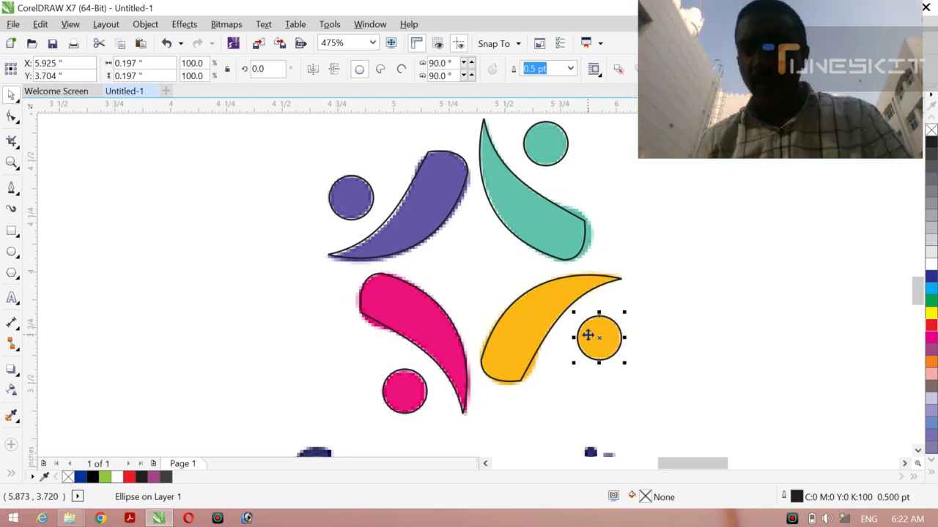
pyautogui.click(21, 102)
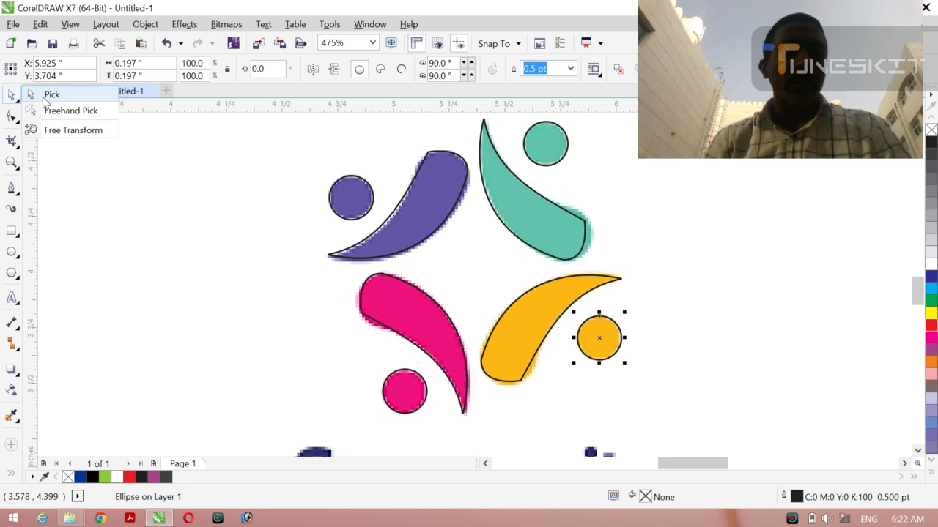
pyautogui.click(48, 96)
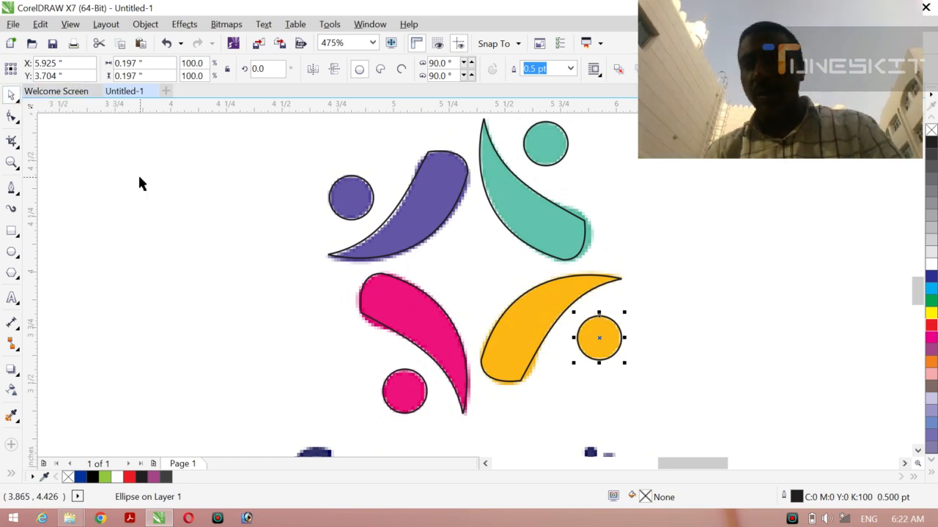
# Step: Move the imported logo bitmap clear of the traced outlines, to about X 3.169 in, Y 4.019 in
pyautogui.press('z')
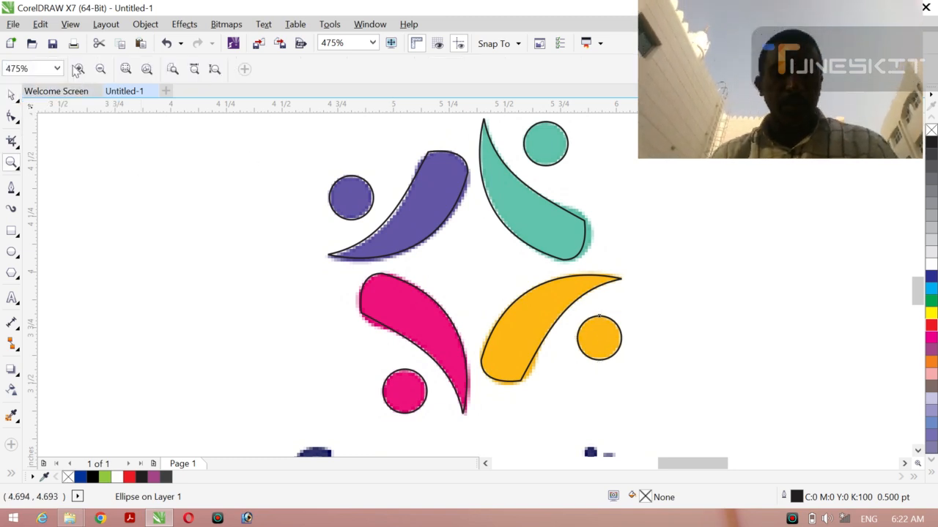
pyautogui.click(100, 68)
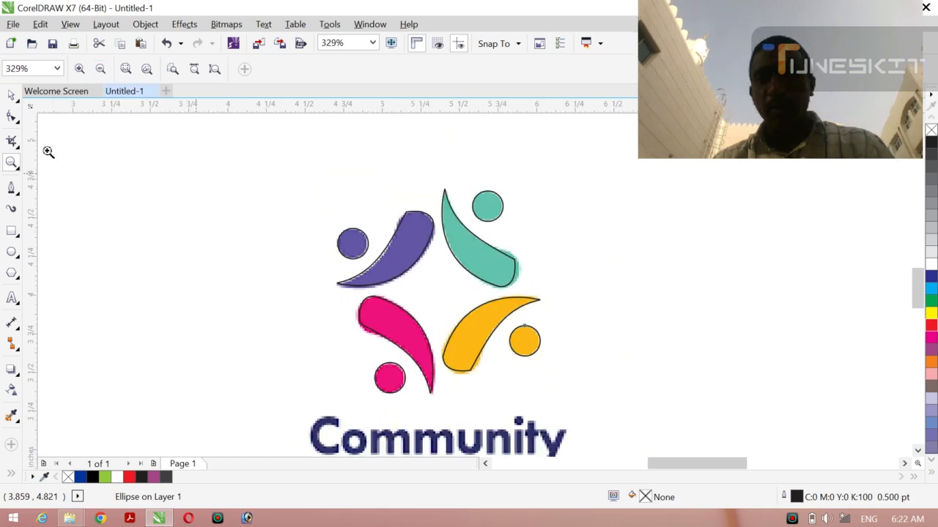
pyautogui.click(13, 97)
pyautogui.click(102, 220)
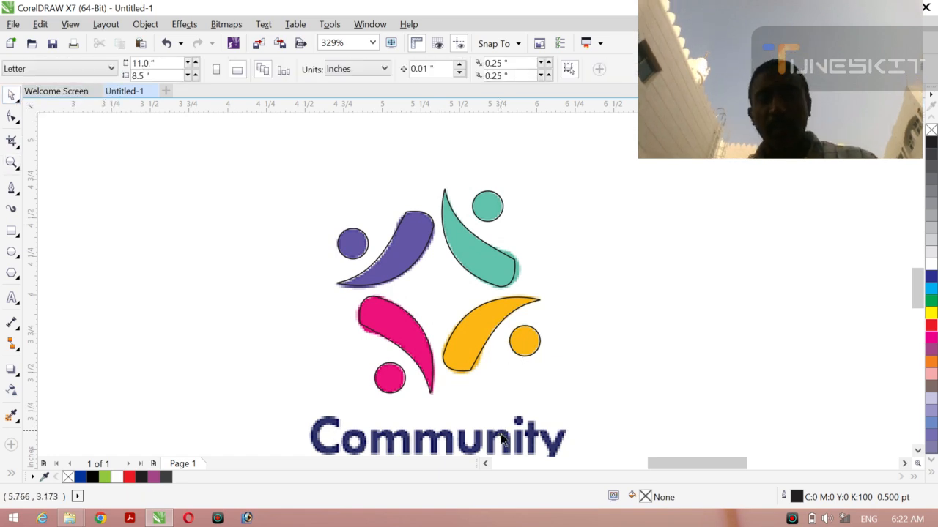
pyautogui.moveTo(503, 439); pyautogui.dragTo(247, 406)
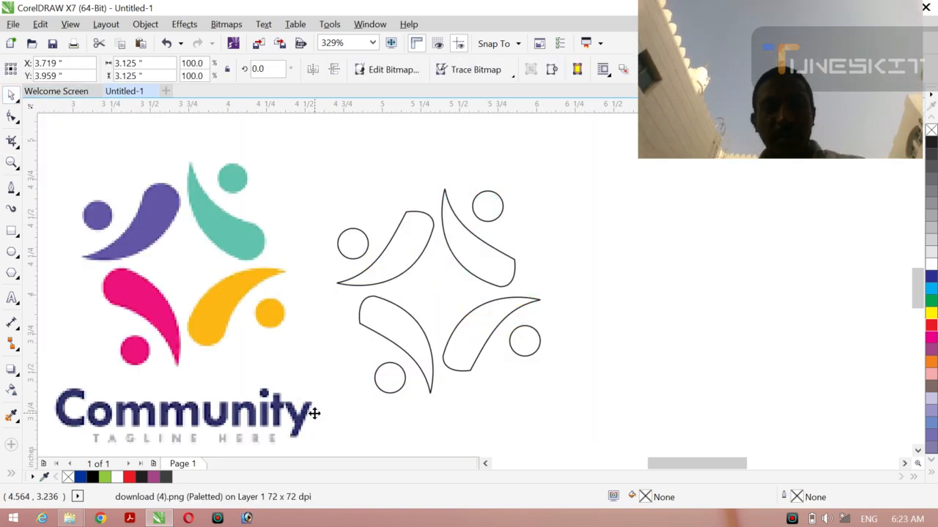
pyautogui.moveTo(313, 413); pyautogui.dragTo(228, 405)
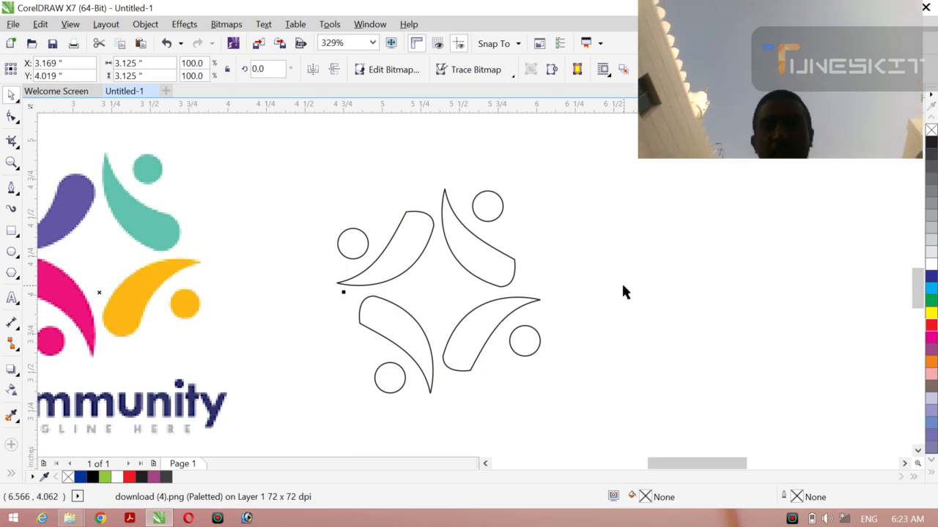
# Step: Fill the four traced body outlines with blue #003399 and no outline using the Smart Fill tool
pyautogui.click(10, 475)
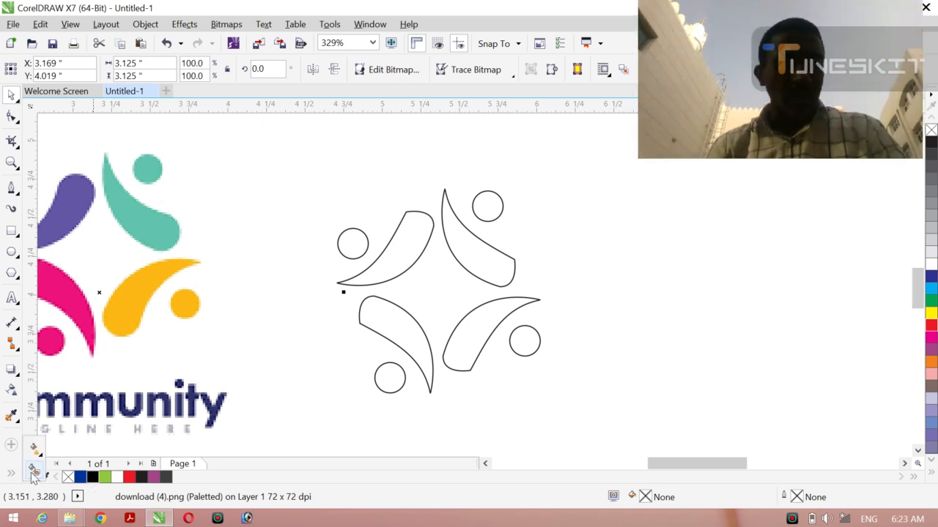
pyautogui.click(33, 471)
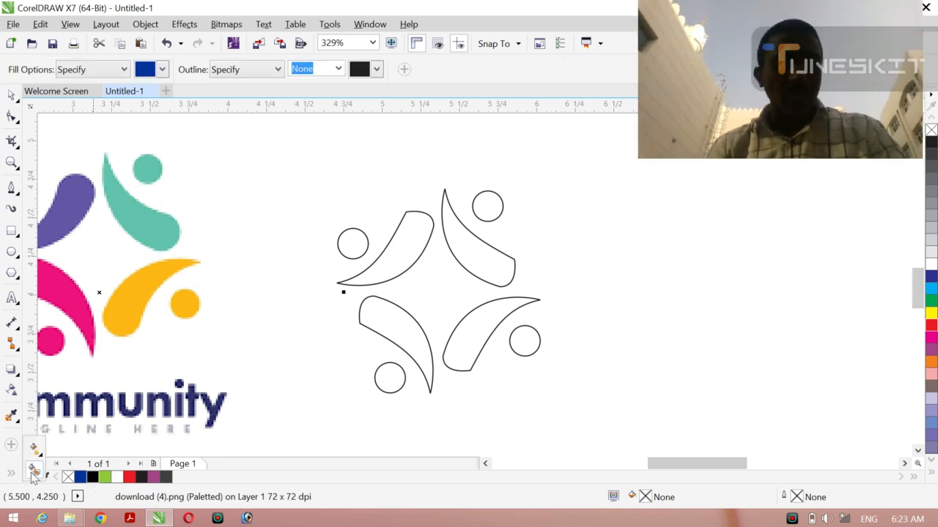
pyautogui.click(486, 247)
pyautogui.click(385, 254)
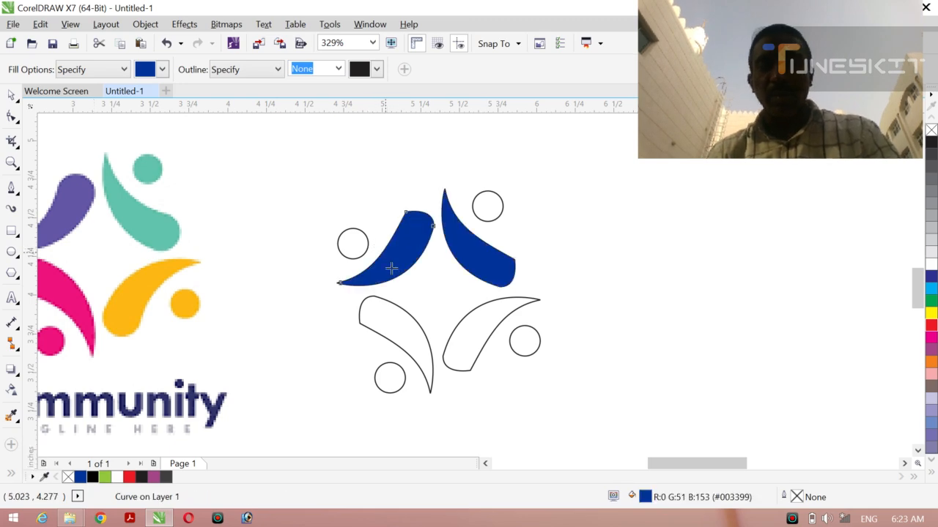
pyautogui.click(393, 318)
pyautogui.click(480, 334)
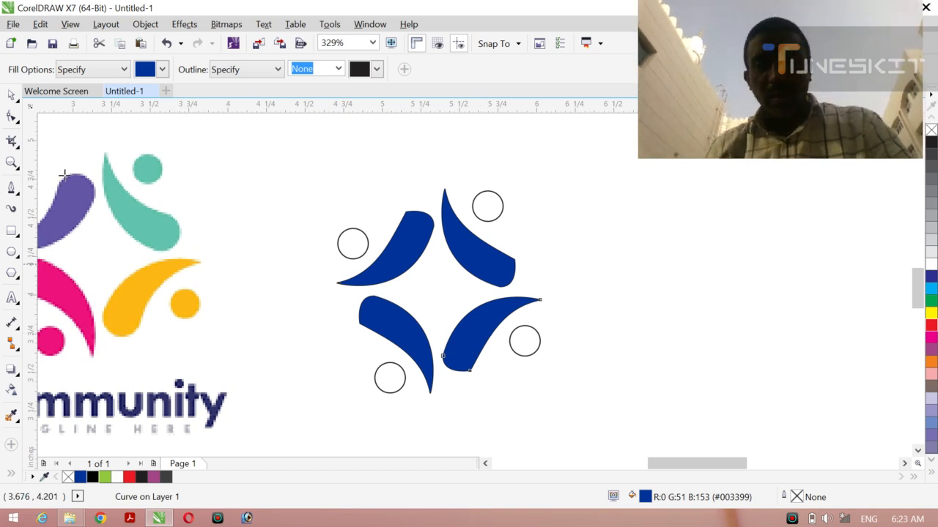
pyautogui.click(18, 106)
pyautogui.click(48, 93)
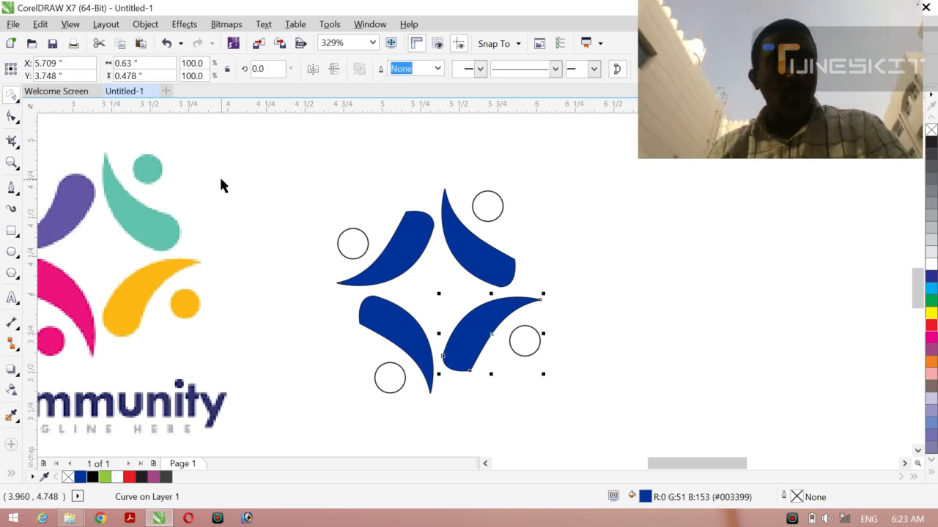
# Step: Sample the teal from the logo bitmap and apply it to the teal figure's traced body and head circle
pyautogui.click(219, 175)
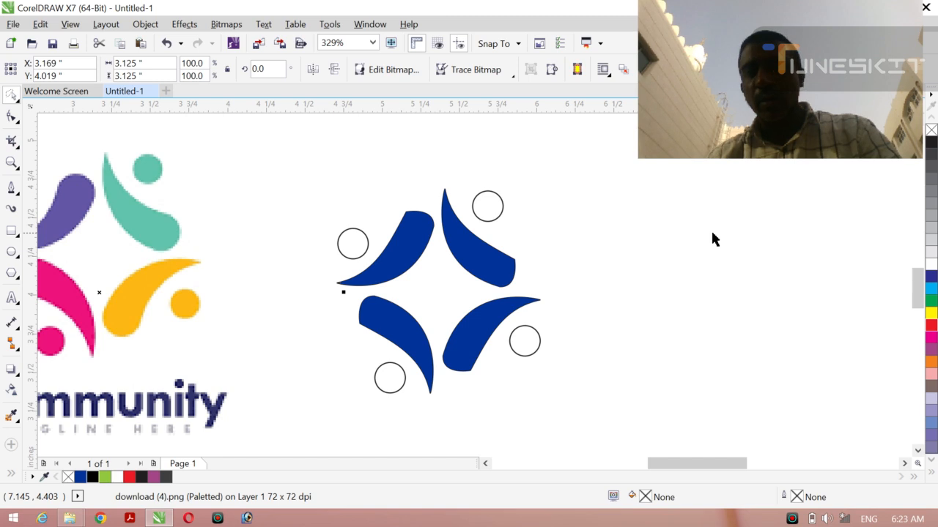
pyautogui.click(10, 417)
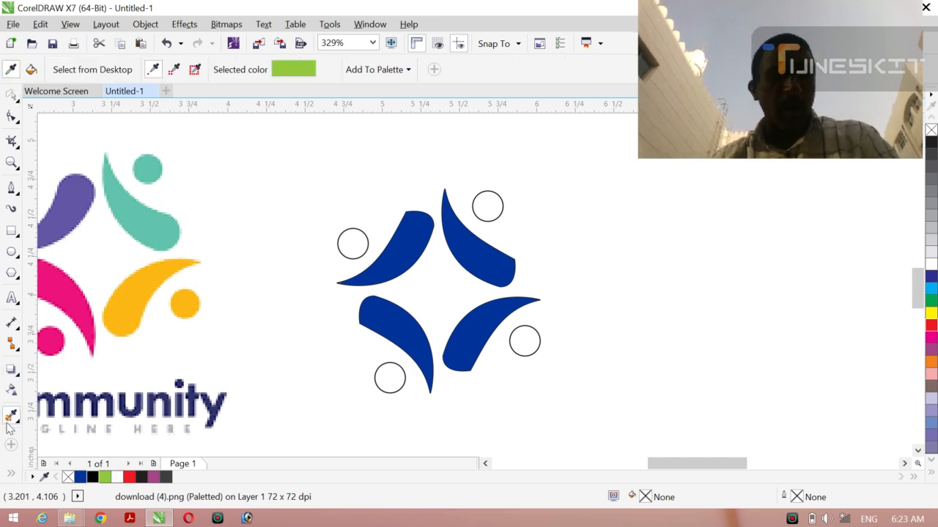
pyautogui.click(151, 223)
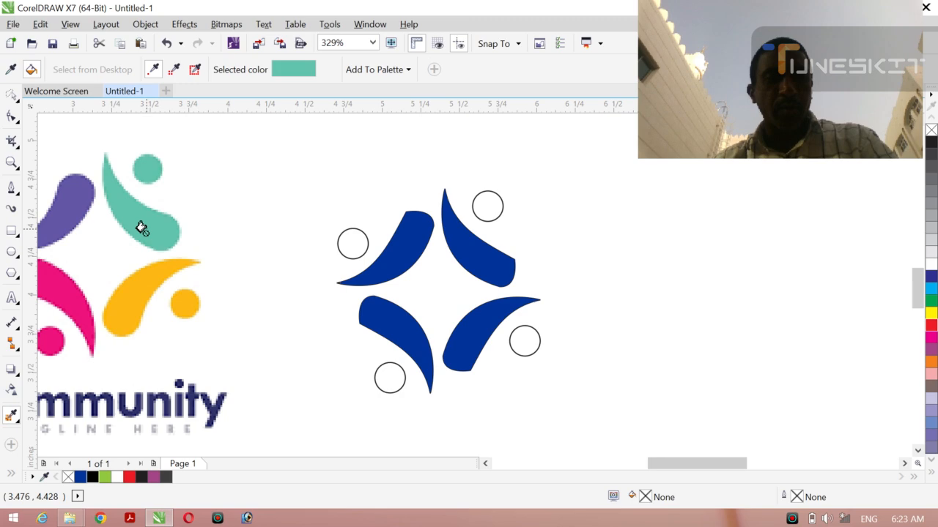
pyautogui.click(474, 264)
pyautogui.click(485, 205)
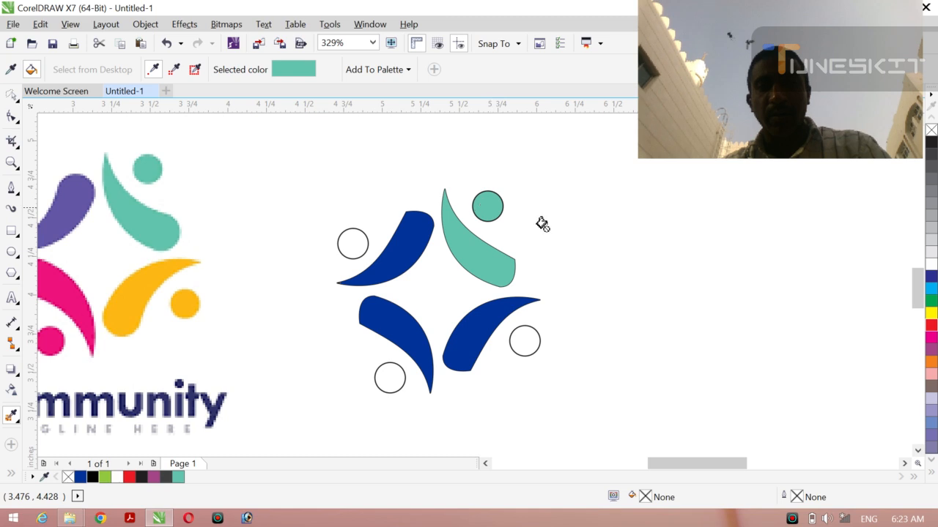
pyautogui.press('space')
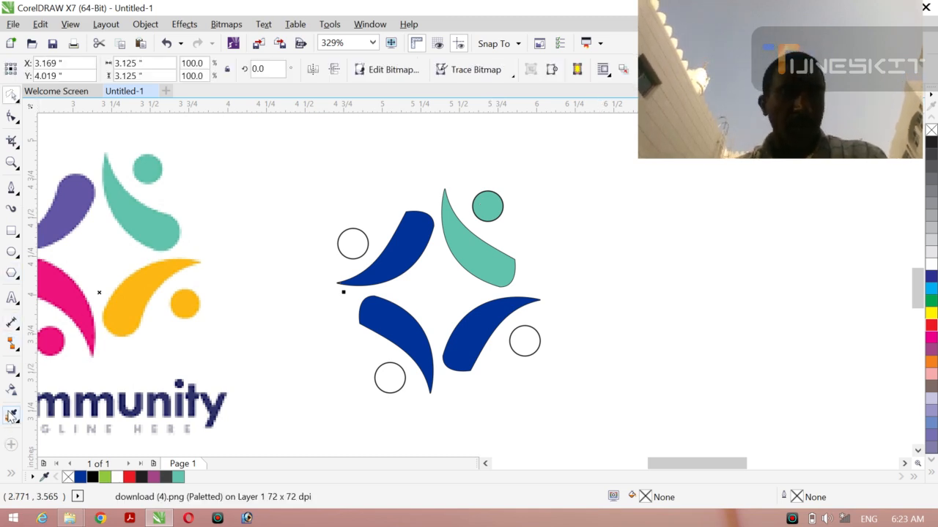
# Step: Sample the pink from the bitmap and apply it to the pink figure's traced body and head circle
pyautogui.click(11, 415)
pyautogui.click(60, 285)
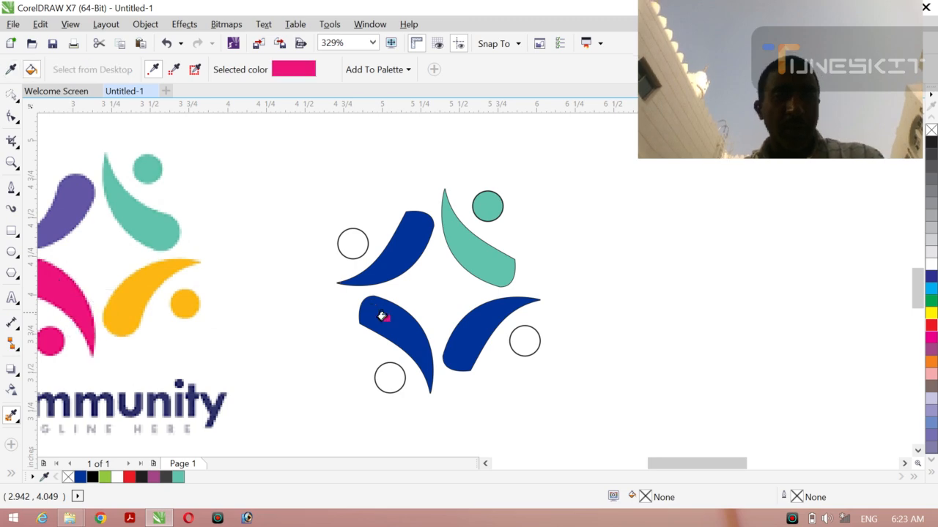
pyautogui.click(384, 319)
pyautogui.click(386, 376)
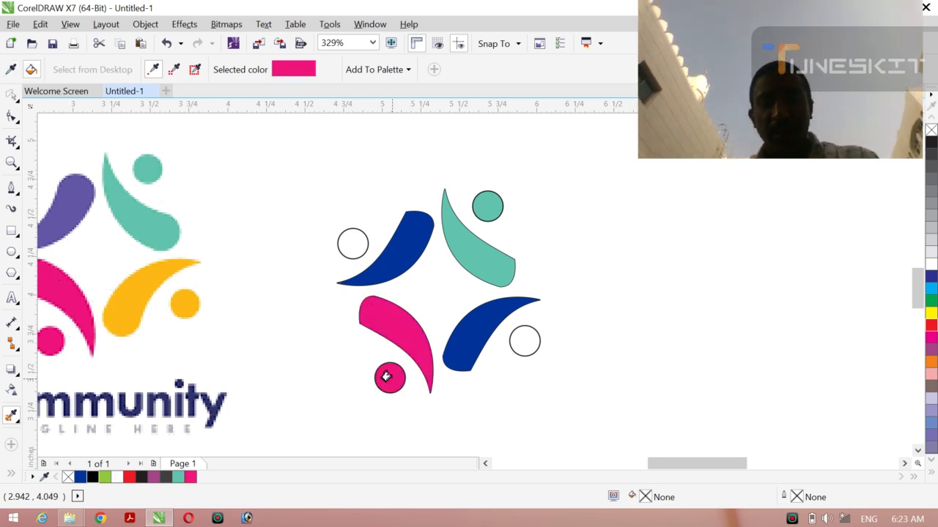
pyautogui.press('space')
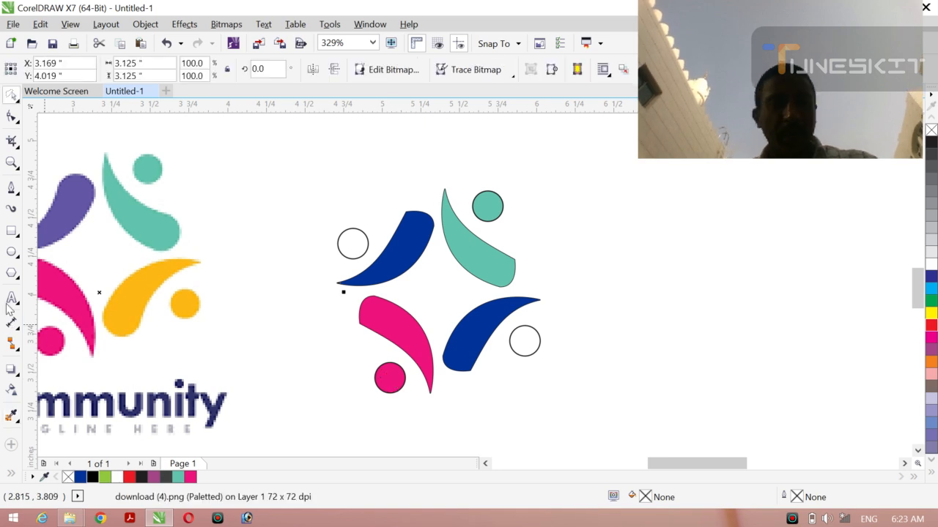
# Step: Sample the yellow from the bitmap and fill the yellow figure's traced head circle and body with it
pyautogui.click(11, 415)
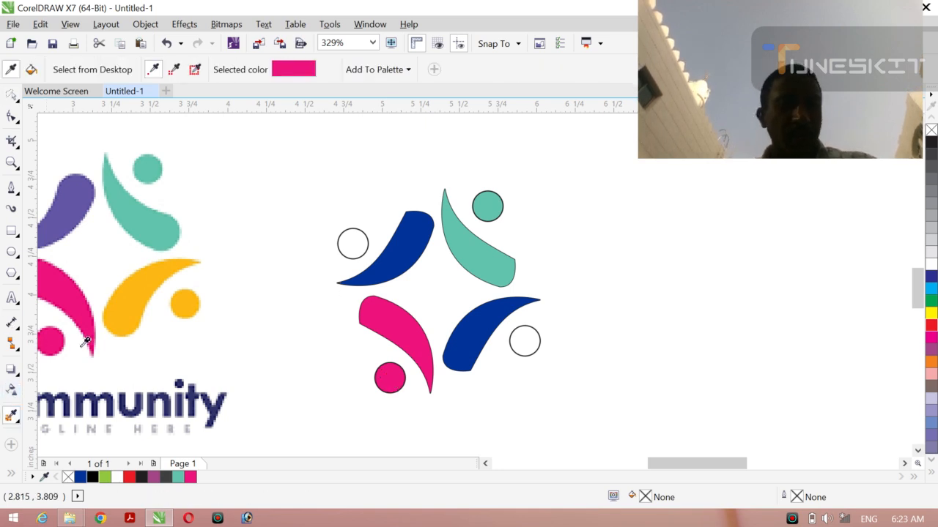
pyautogui.click(133, 288)
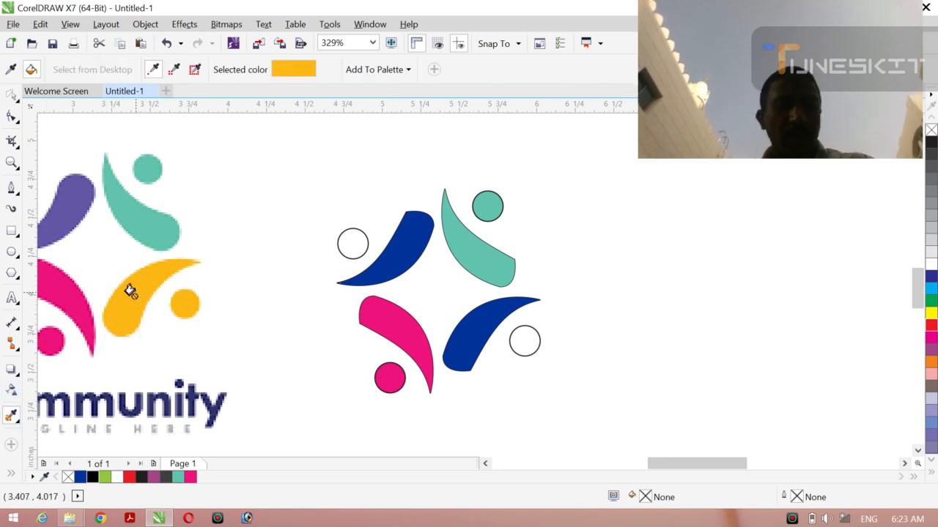
pyautogui.click(528, 341)
pyautogui.click(471, 331)
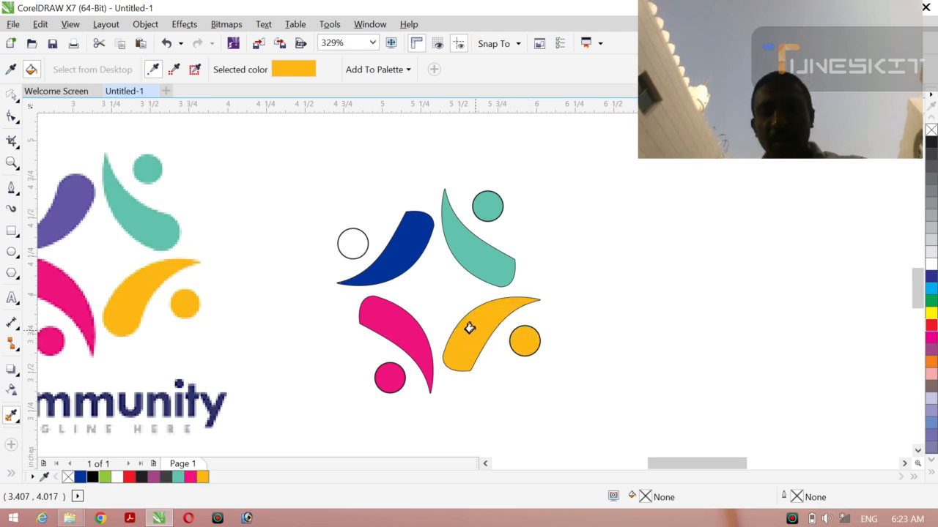
pyautogui.press('space')
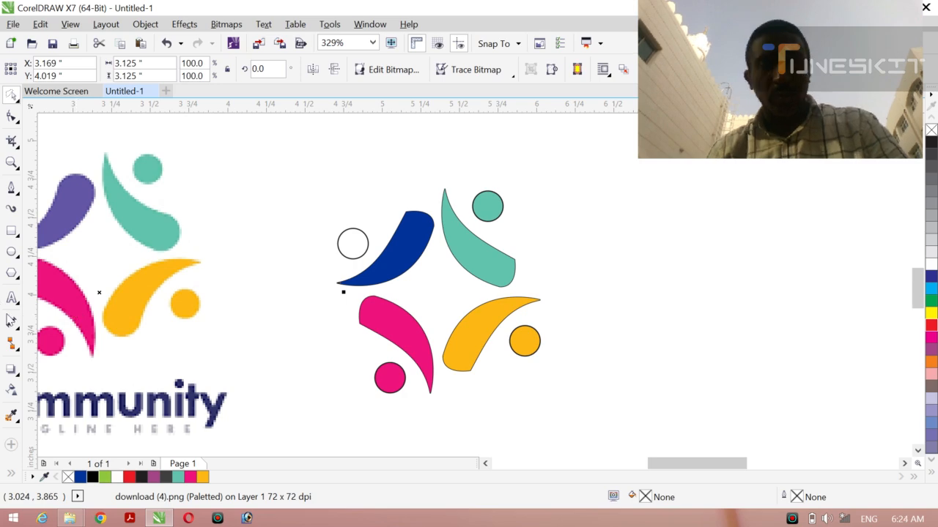
# Step: Sample the purple from the bitmap and fill the purple figure's traced head circle and body with it
pyautogui.click(11, 416)
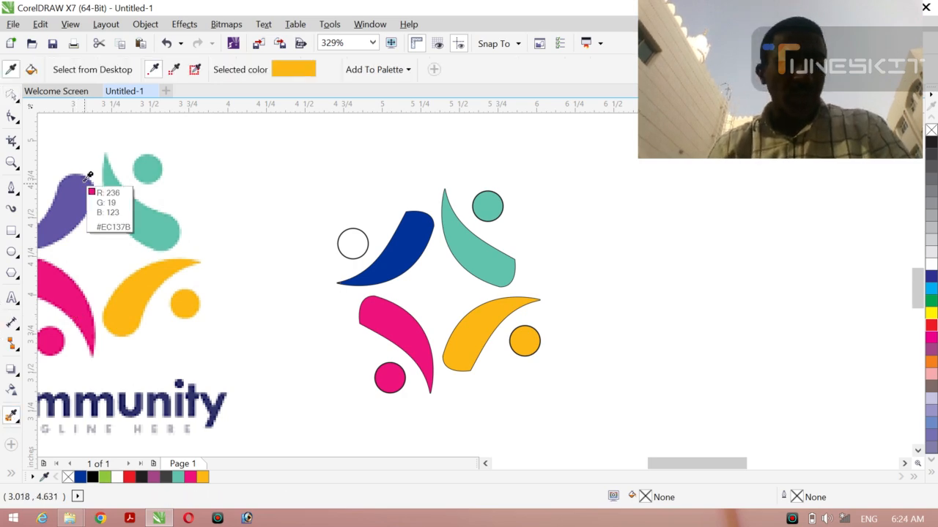
pyautogui.click(57, 210)
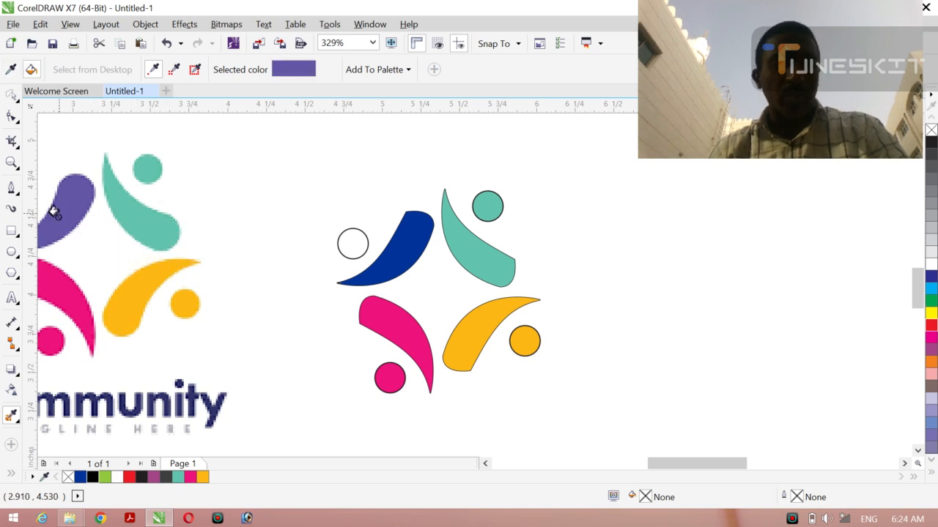
pyautogui.click(350, 246)
pyautogui.click(404, 252)
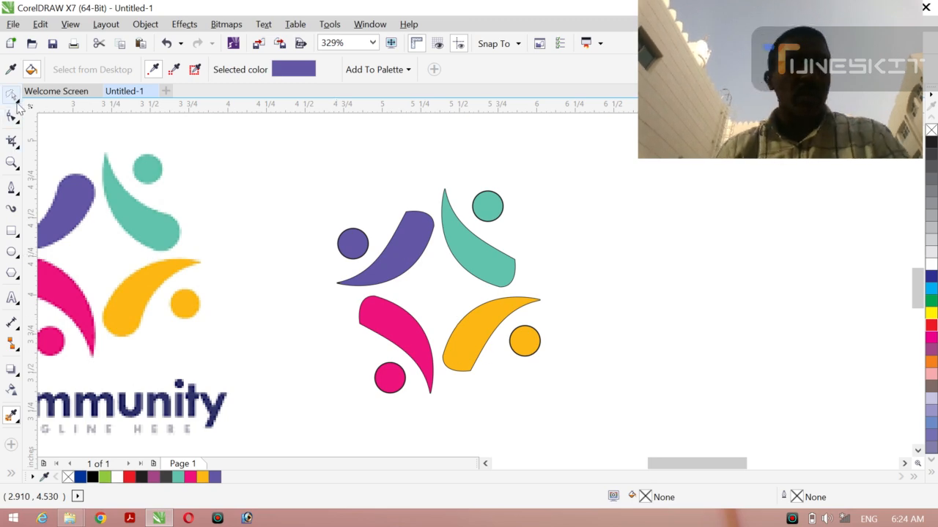
# Step: Delete the imported logo bitmap, leaving only the coloured vector figures on the page
pyautogui.click(18, 106)
pyautogui.click(44, 95)
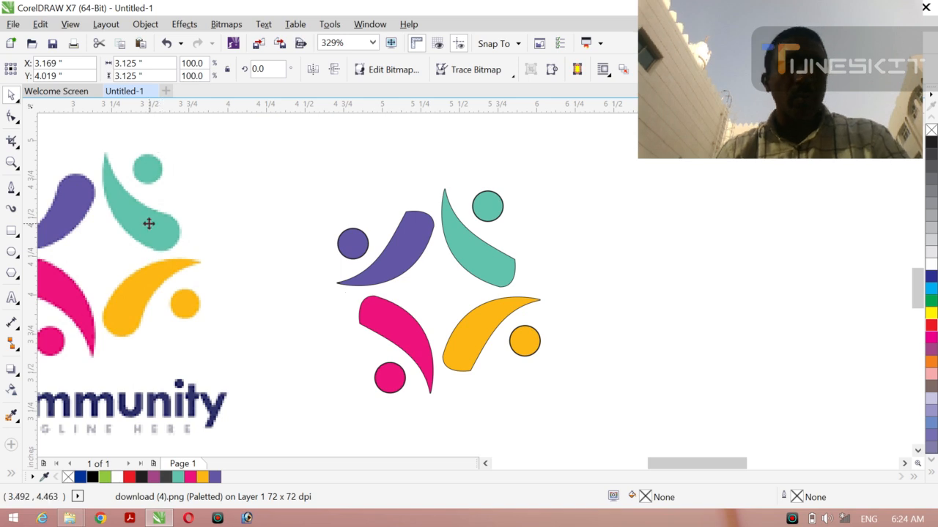
pyautogui.press('Delete')
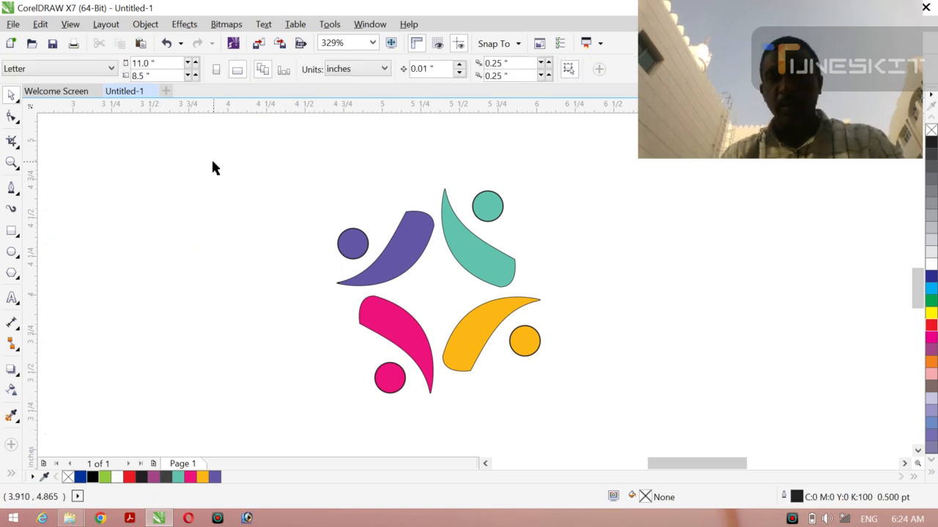
# Step: Set the outline width of all the figure shapes to None and group them into one object
pyautogui.moveTo(213, 161); pyautogui.dragTo(605, 405)
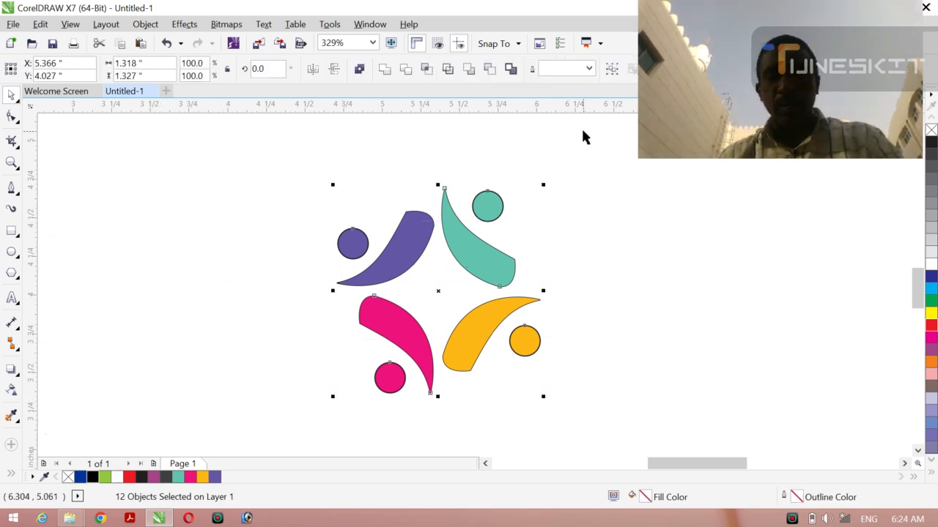
pyautogui.click(588, 69)
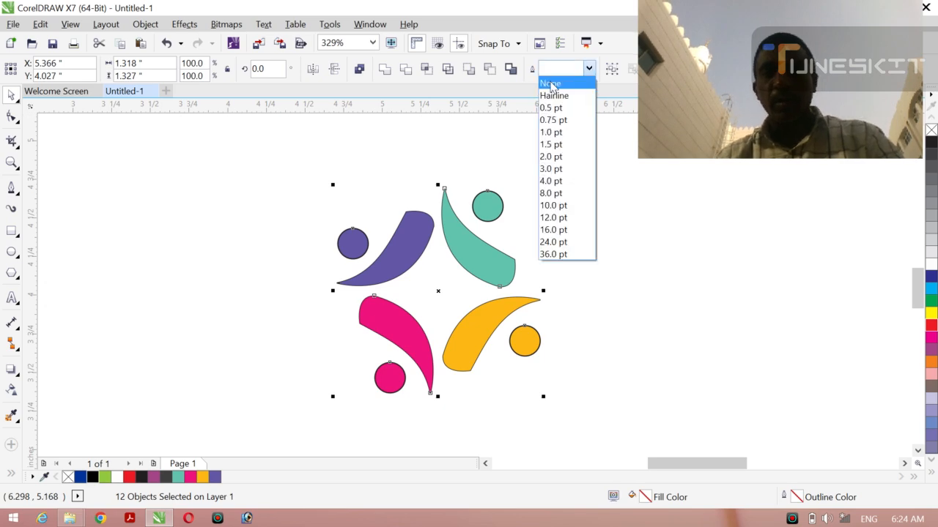
pyautogui.click(551, 81)
pyautogui.hotkey('ctrl', 'g')
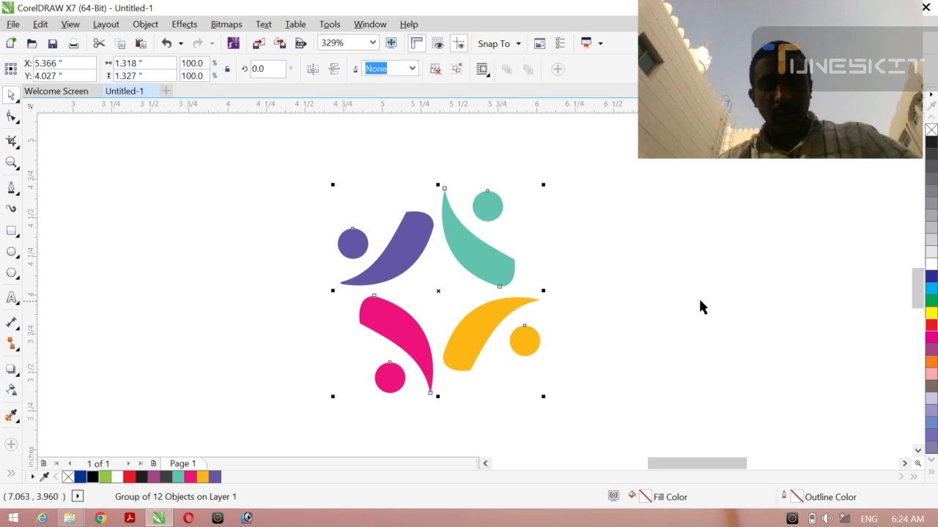
# Step: Centre the logo group on the page and enlarge it proportionally about its centre to about 133.8%, 1.763 by 1.775 in
pyautogui.press('p')
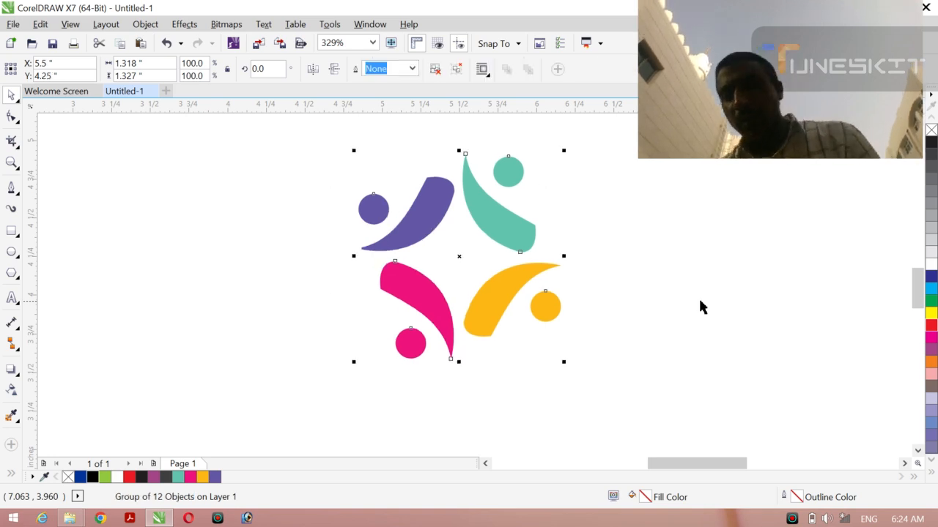
pyautogui.click(786, 309)
pyautogui.click(544, 336)
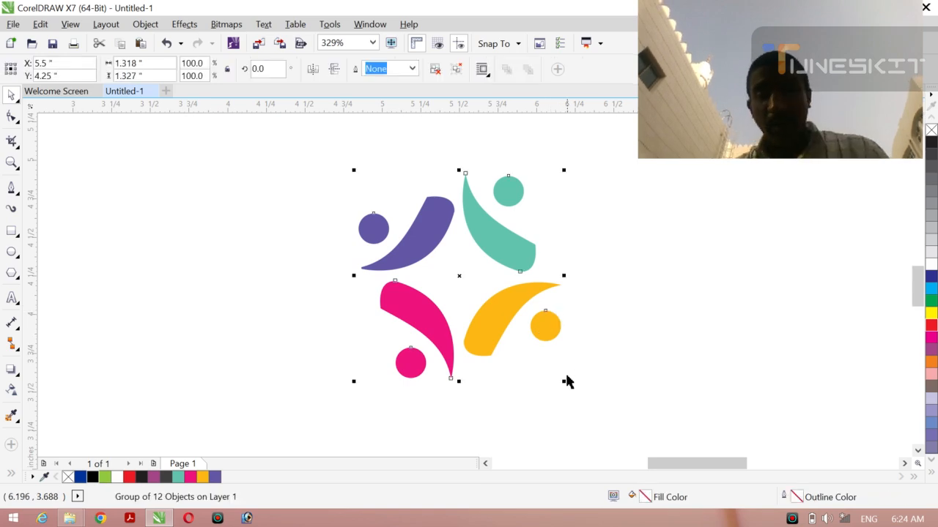
pyautogui.click(564, 390)
pyautogui.click(550, 324)
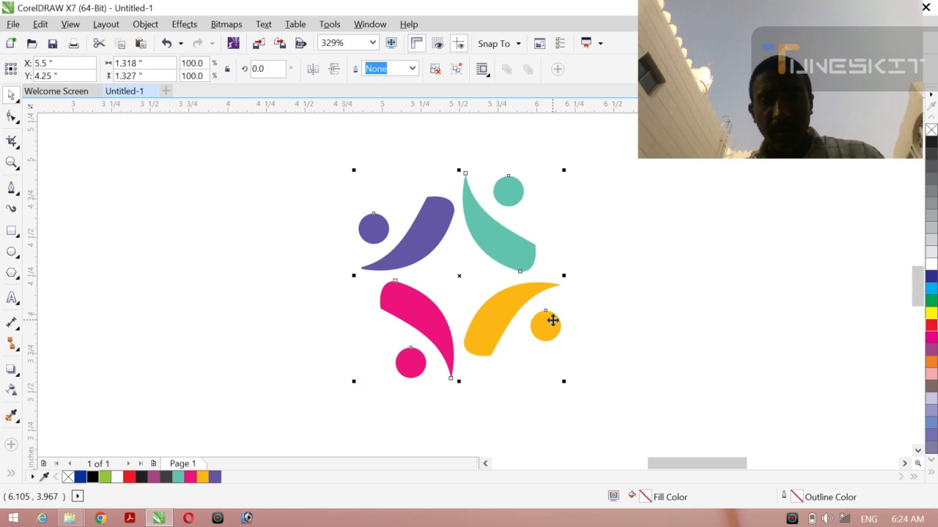
pyautogui.moveTo(564, 381); pyautogui.dragTo(616, 411)
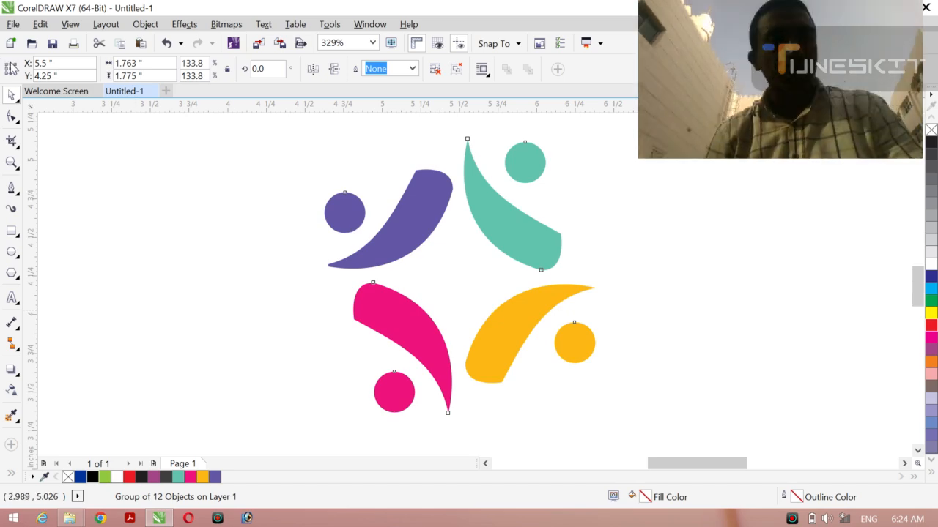
# Step: Move the logo group slightly off the page centre, to about X 5.555 in, Y 4.202 in
pyautogui.click(16, 101)
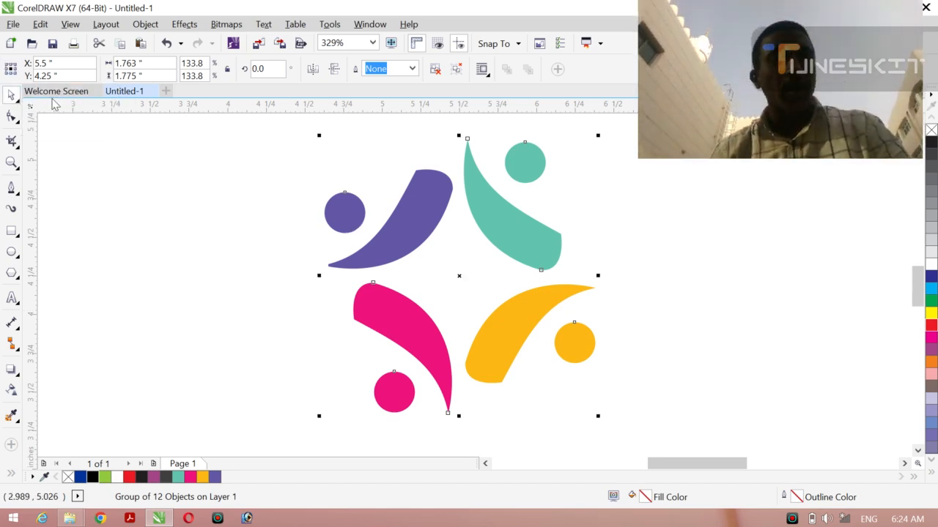
pyautogui.click(137, 220)
pyautogui.click(526, 224)
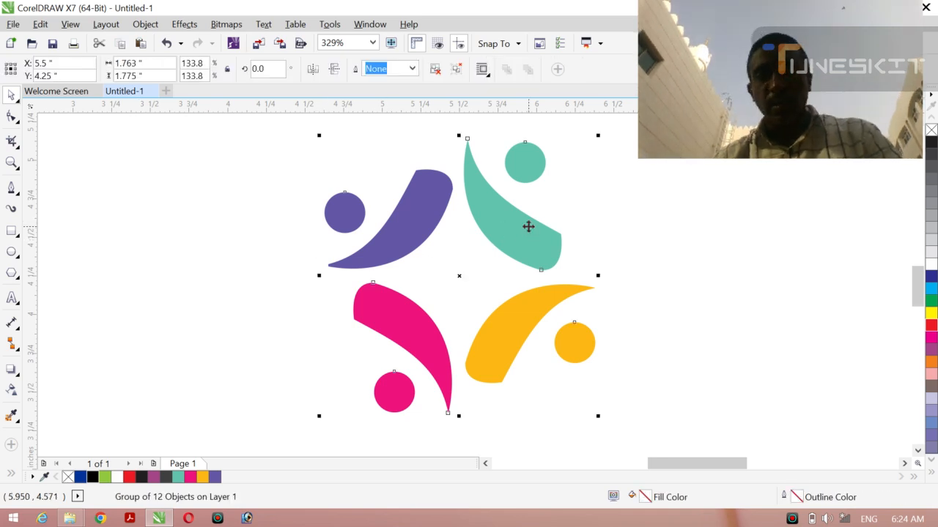
pyautogui.moveTo(482, 241); pyautogui.dragTo(383, 254)
pyautogui.moveTo(460, 237); pyautogui.dragTo(544, 244)
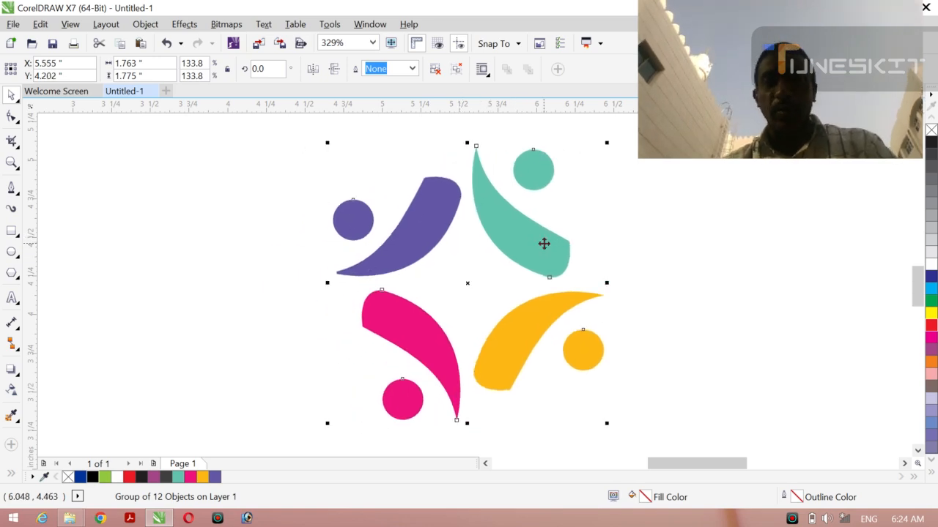
# Step: Add a black drop shadow to the logo group at about 269° with opacity 50 and feathering 15, and deselect it
pyautogui.click(20, 379)
pyautogui.click(64, 369)
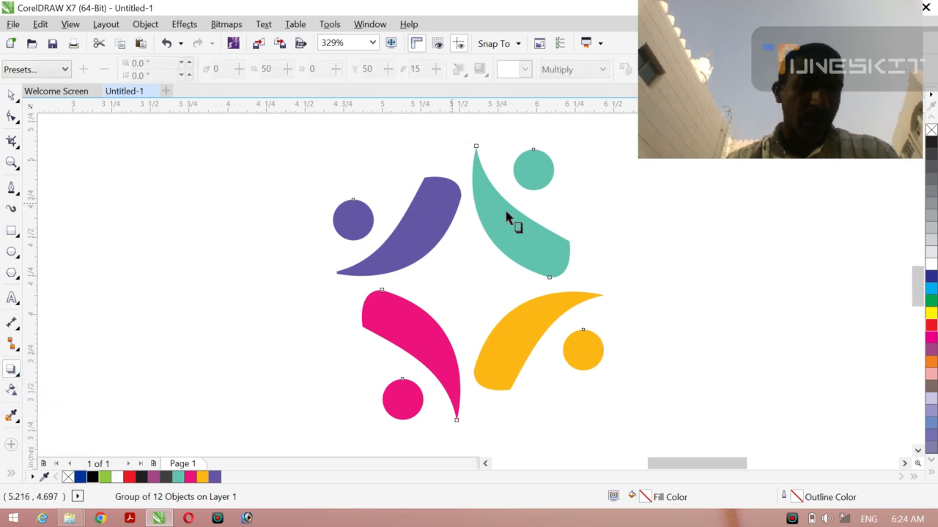
pyautogui.moveTo(538, 168)
pyautogui.mouseDown()
pyautogui.moveTo(425, 329)
pyautogui.moveTo(427, 398)
pyautogui.moveTo(463, 422)
pyautogui.mouseUp()
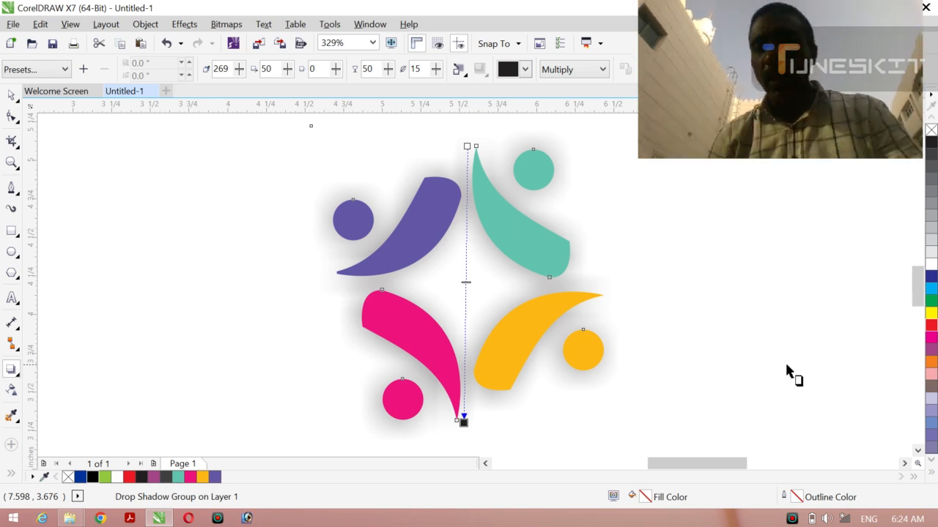
pyautogui.click(11, 94)
pyautogui.click(83, 164)
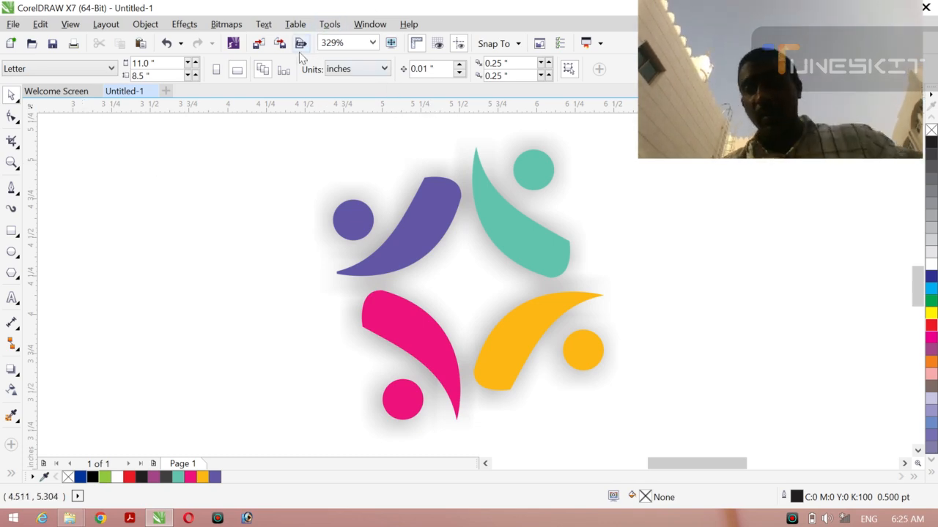
pyautogui.moveTo(757, 74); pyautogui.dragTo(421, 241)
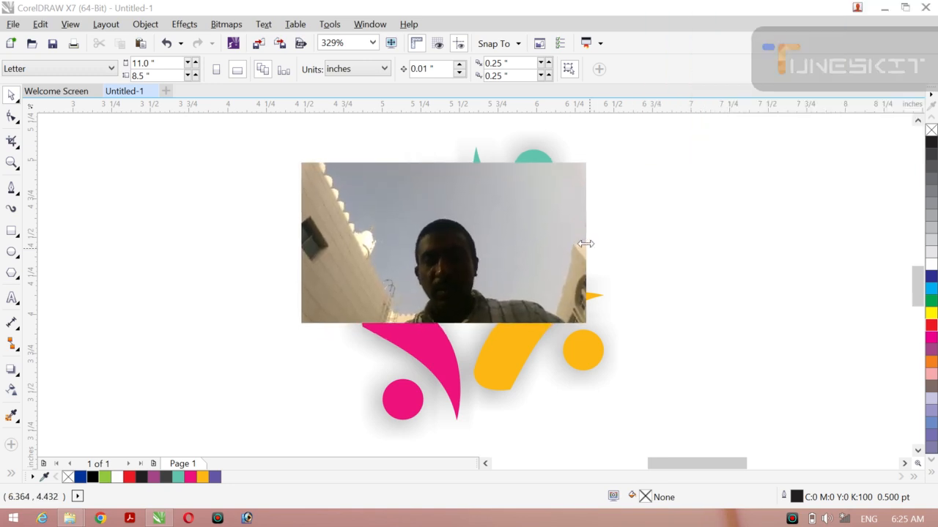
pyautogui.moveTo(582, 248); pyautogui.dragTo(770, 272)
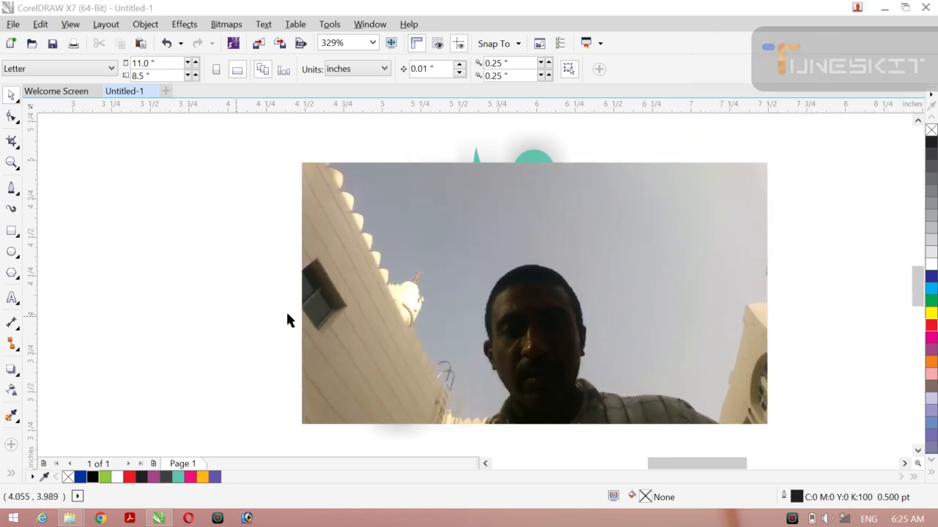
pyautogui.moveTo(299, 316); pyautogui.dragTo(184, 324)
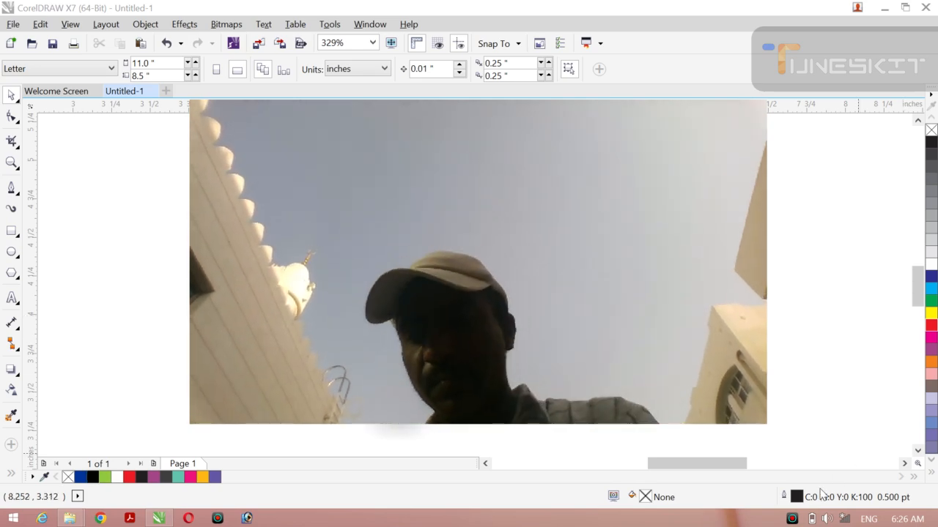
pyautogui.click(792, 519)
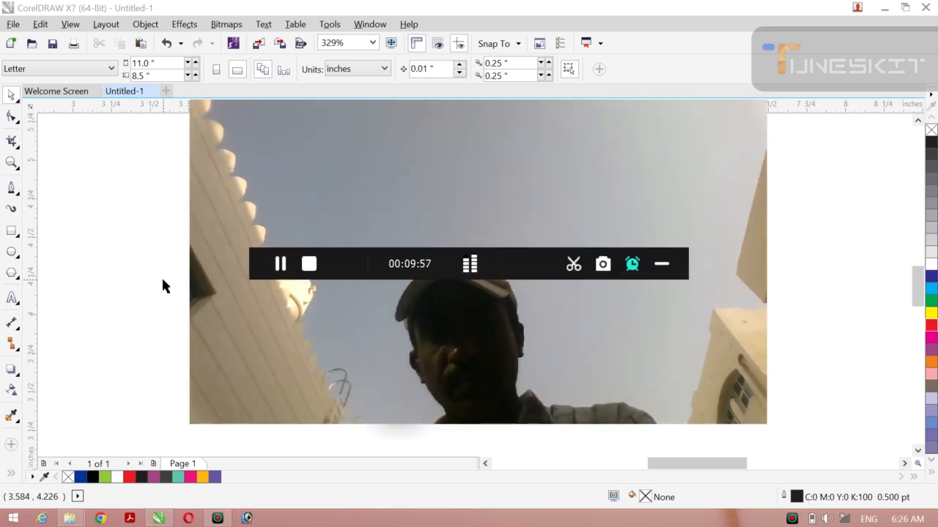